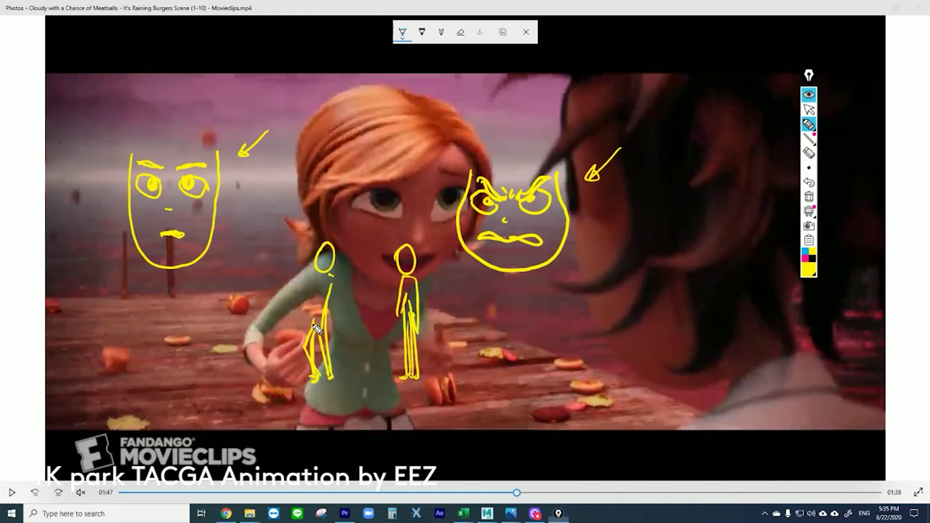
Draw the yellow left stick figure's missing parts, including one hand on its hip, the other arm raised and a foot
left_click_drag(331, 278, 336, 314)
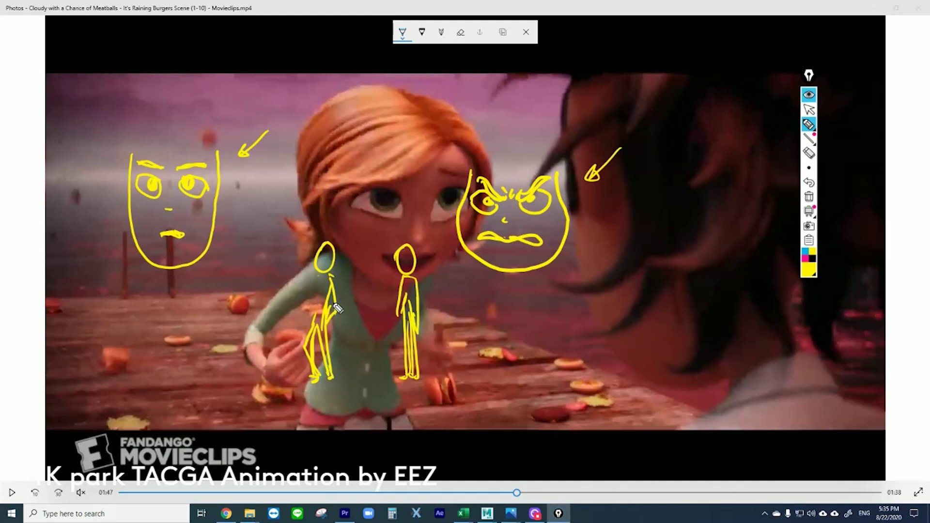
left_click(808, 153)
left_click(334, 320)
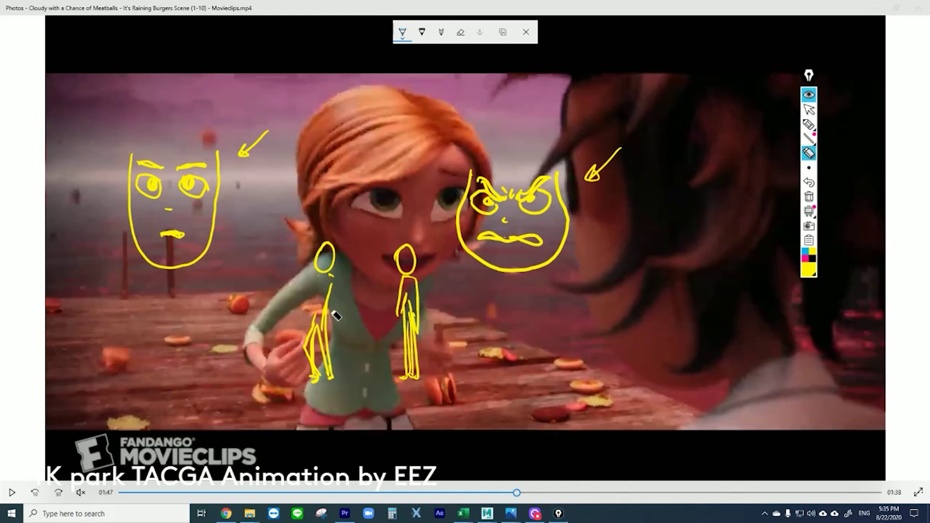
left_click(808, 124)
mouse_move(331, 275)
left_mouse_down()
mouse_move(342, 307)
mouse_move(311, 310)
mouse_move(288, 255)
mouse_move(308, 328)
mouse_move(312, 303)
mouse_move(309, 342)
left_mouse_up()
mouse_move(315, 380)
left_mouse_down()
mouse_move(301, 382)
mouse_move(309, 379)
left_mouse_up()
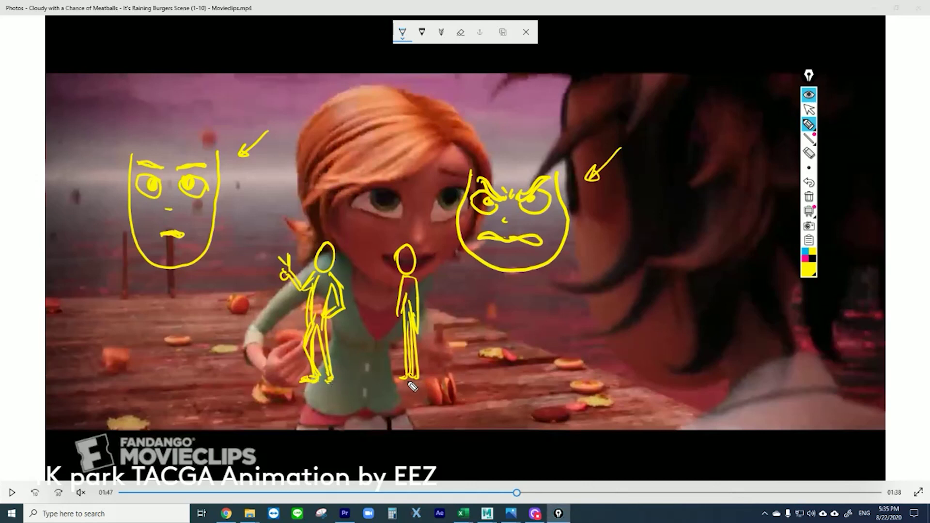
Redraw the left stick figure's waistline and add yellow arrows pointing down at both stick figures
left_click(808, 153)
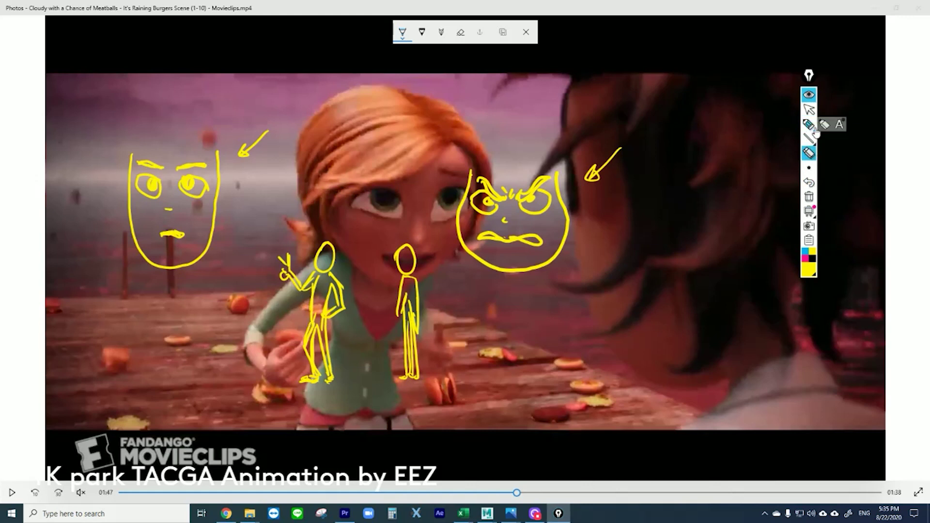
left_click(809, 125)
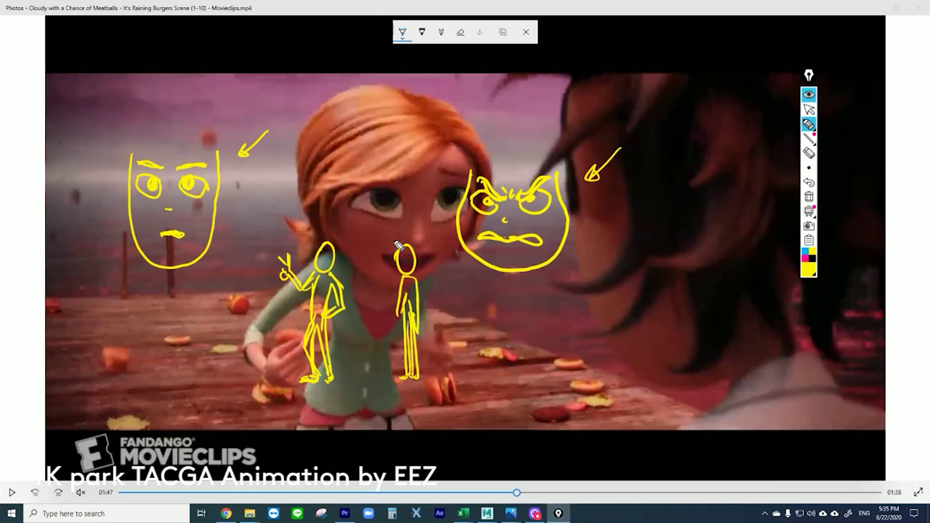
left_click_drag(426, 204, 420, 230)
left_click_drag(312, 316, 325, 326)
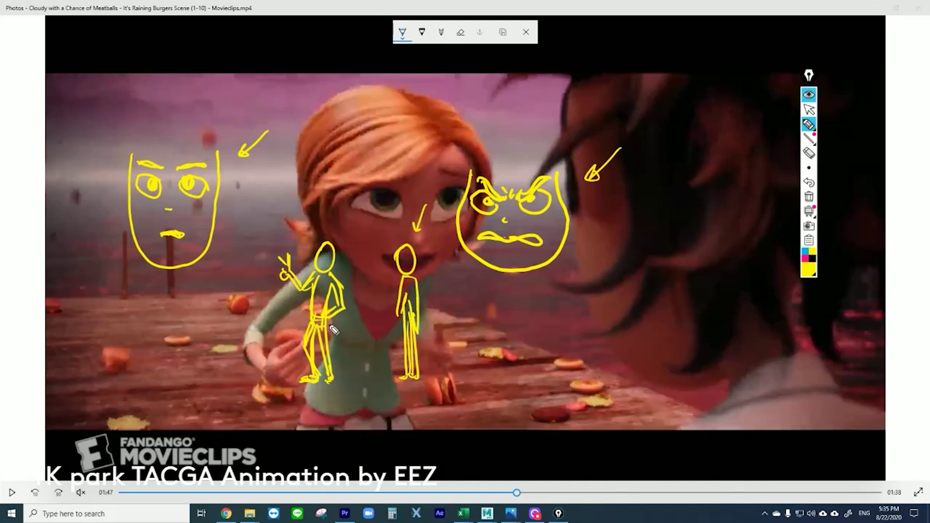
left_click_drag(347, 194, 341, 221)
left_click_drag(338, 212, 341, 221)
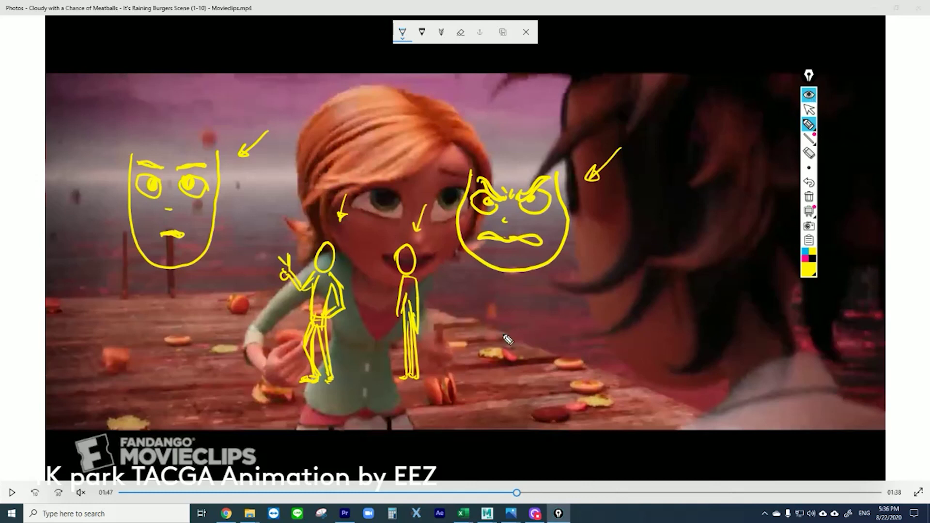
Close the annotation overlay and switch from the video to the Piano_03.ma scene in Maya
left_click(807, 111)
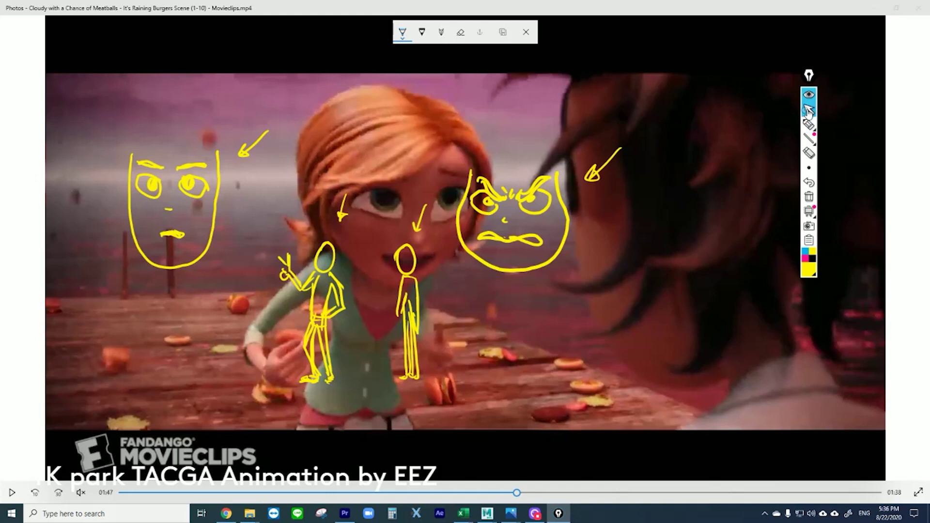
mouse_move(806, 265)
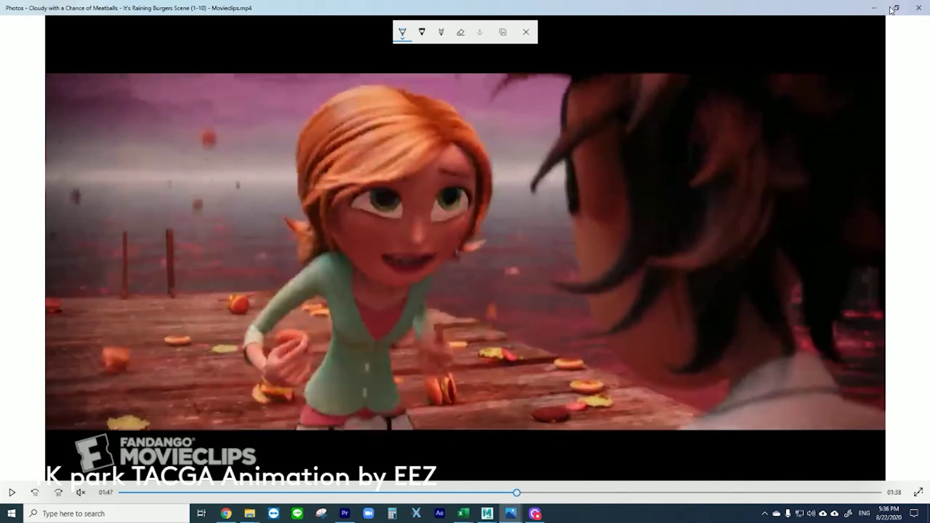
left_click(874, 8)
mouse_move(491, 515)
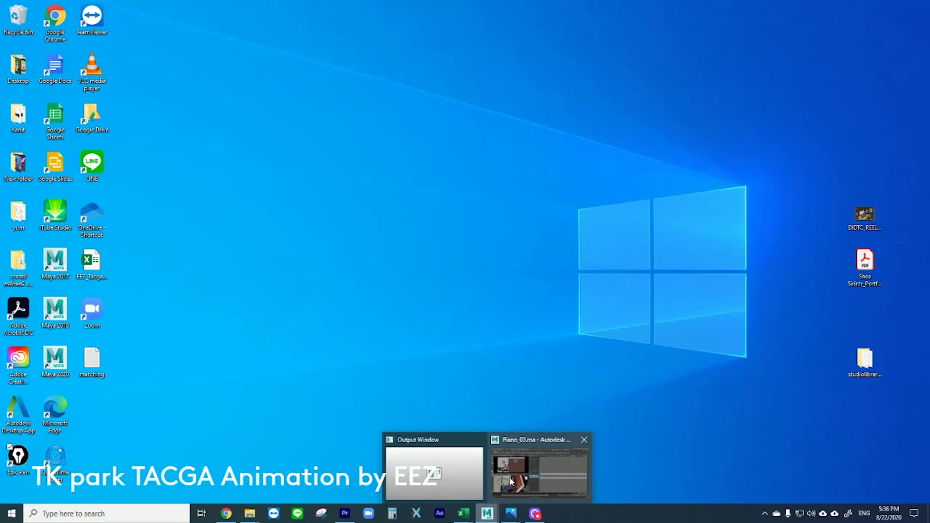
left_click(514, 479)
Review the piano character's animation from its first frame to frame 200, finishing at frame 77
left_click(14, 448)
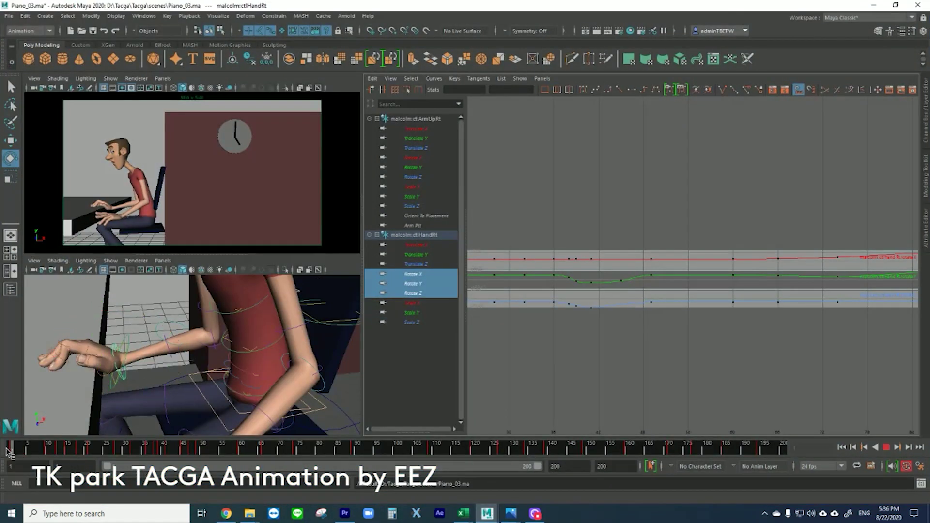
key("alt+v")
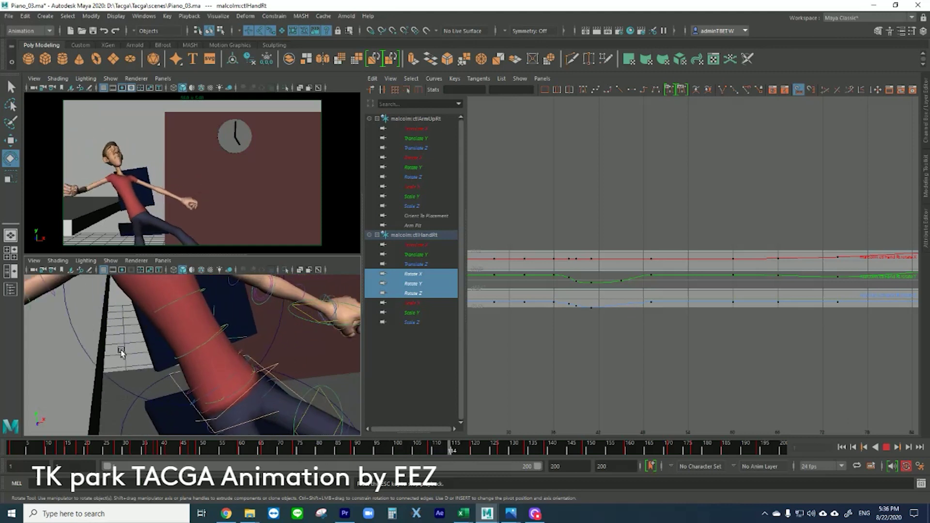
mouse_move(112, 450)
left_mouse_down()
mouse_move(95, 448)
mouse_move(248, 469)
mouse_move(286, 453)
mouse_move(596, 443)
mouse_move(536, 442)
mouse_move(571, 436)
mouse_move(799, 439)
left_mouse_up()
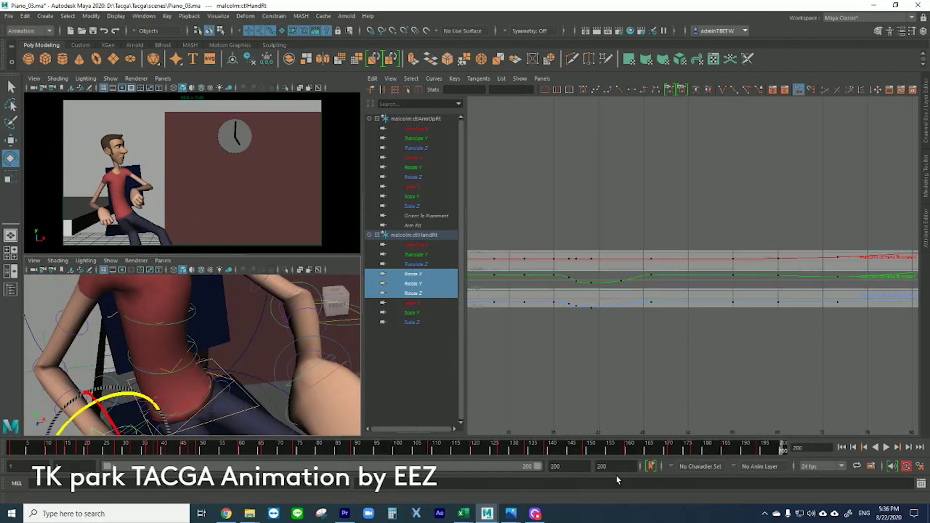
key("alt+v")
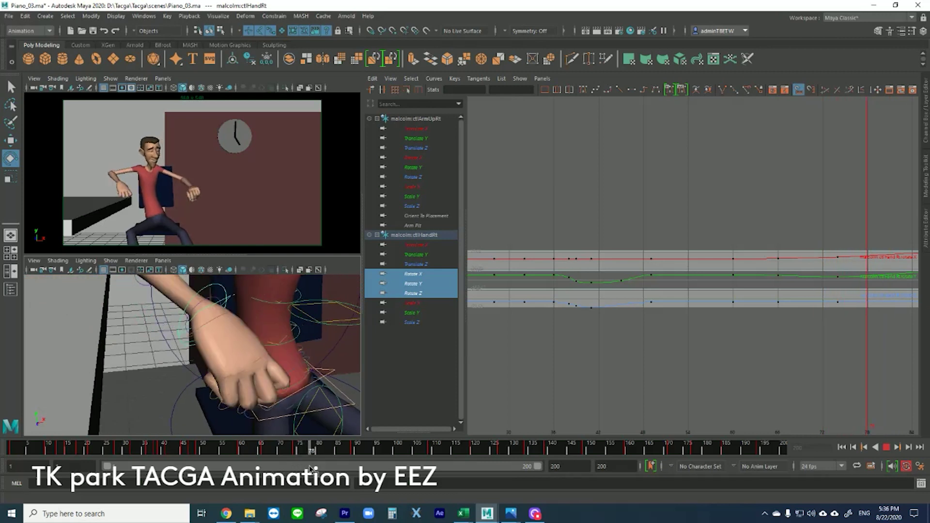
left_click(307, 450)
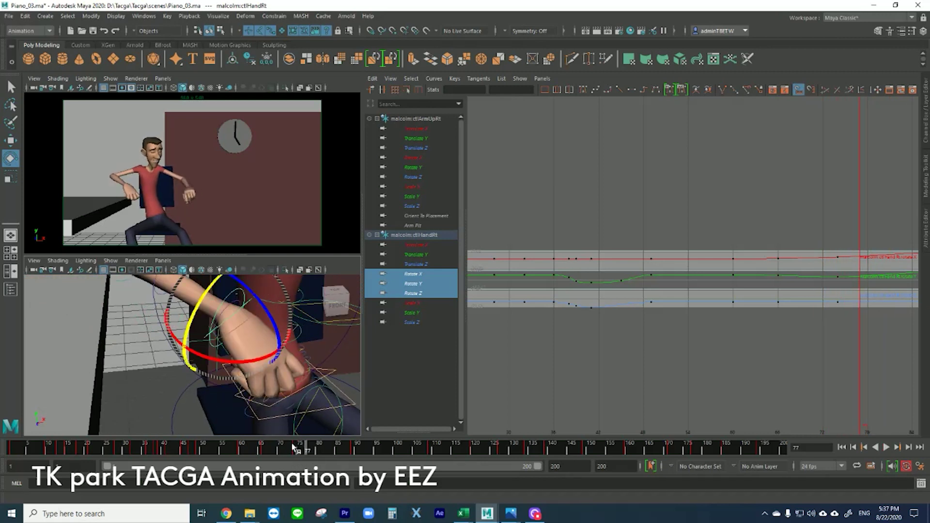
left_click(929, 514)
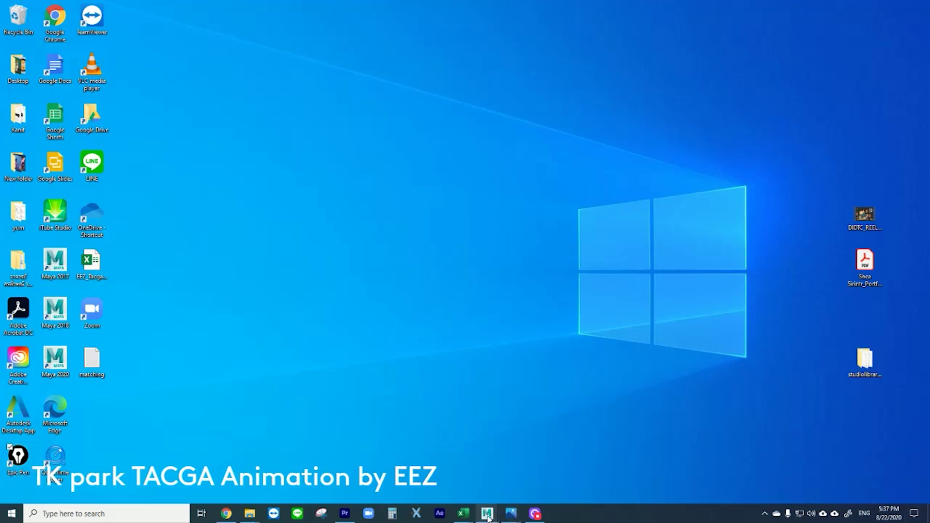
mouse_move(487, 512)
left_click(514, 477)
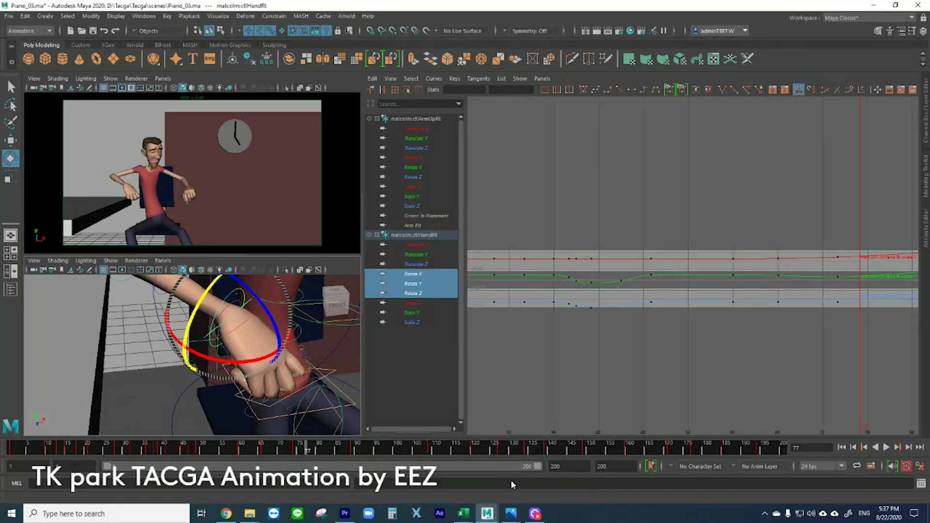
Launch Epic Pen, return to the Maya scene and place the drawing toolbar over the Graph Editor
left_click(928, 515)
double_click(23, 459)
double_click(19, 458)
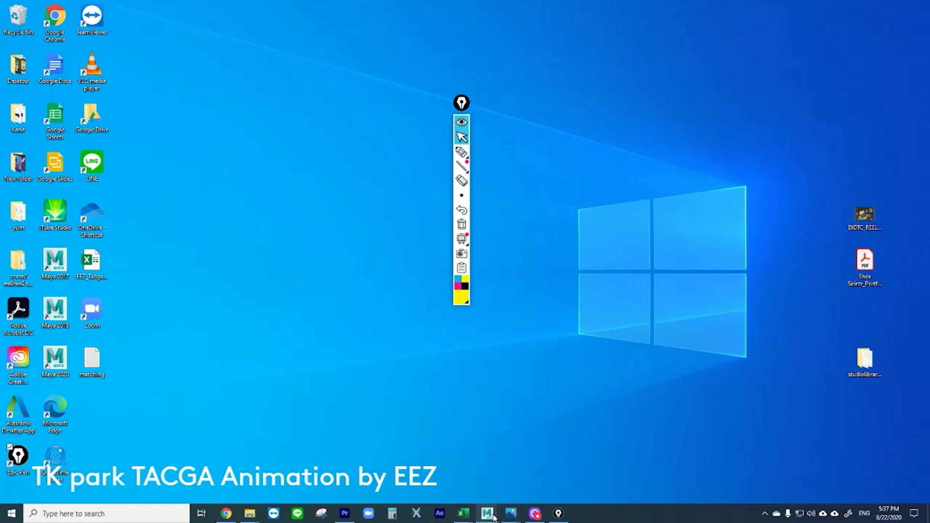
mouse_move(487, 512)
left_click(511, 470)
left_click_drag(461, 122, 781, 99)
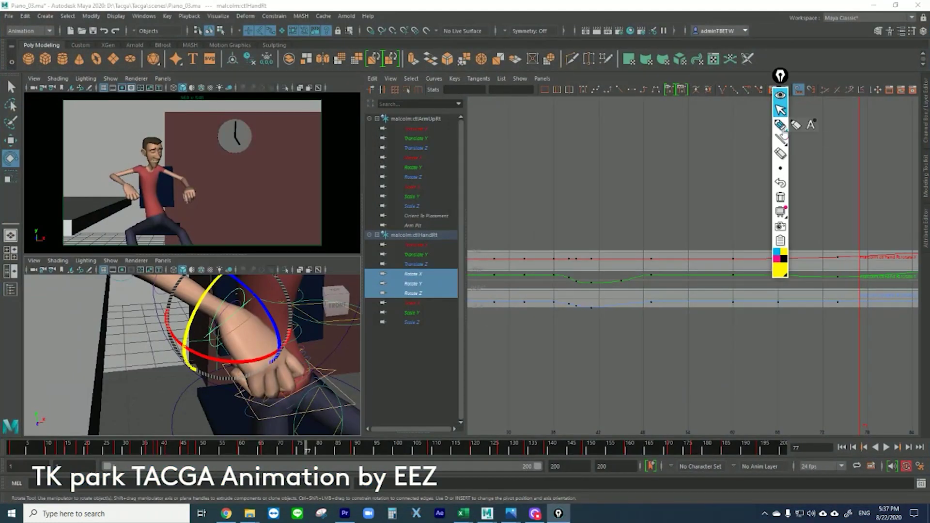
Annotate the character's arm swing in the camera view with a yellow curve and two curved pink arrows
left_click(766, 170)
left_click(781, 274)
left_click(782, 125)
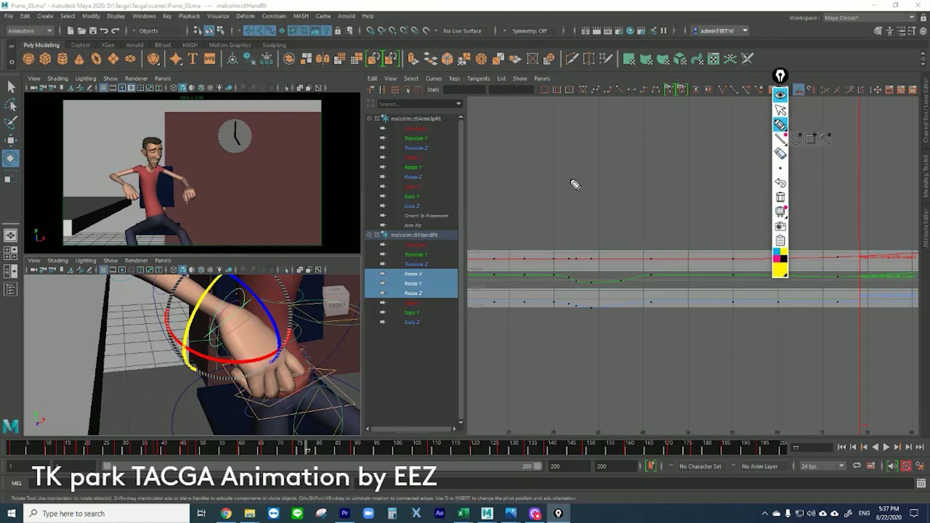
left_click_drag(140, 198, 90, 147)
left_click(777, 268)
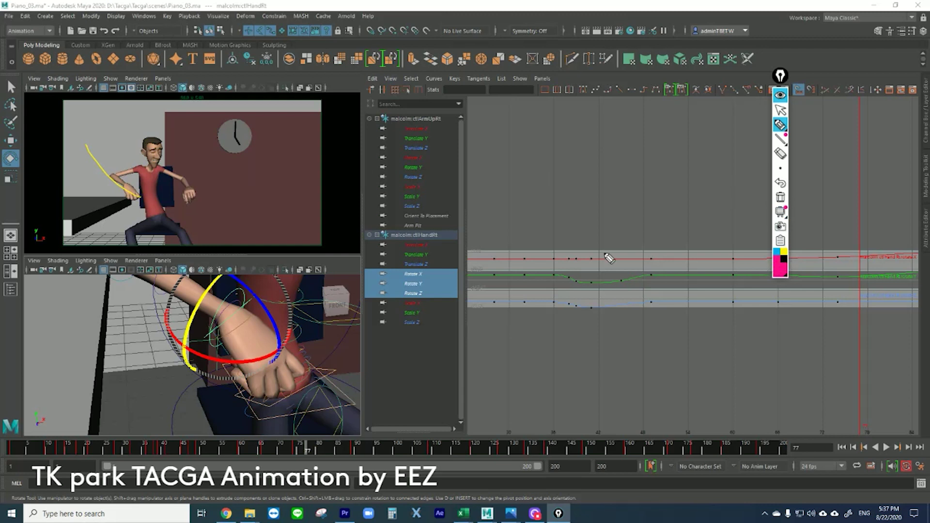
mouse_move(85, 147)
left_mouse_down()
mouse_move(90, 184)
mouse_move(139, 196)
left_mouse_up()
mouse_move(139, 190)
left_mouse_down()
mouse_move(145, 181)
mouse_move(126, 152)
mouse_move(95, 142)
mouse_move(106, 144)
mouse_move(84, 150)
left_mouse_up()
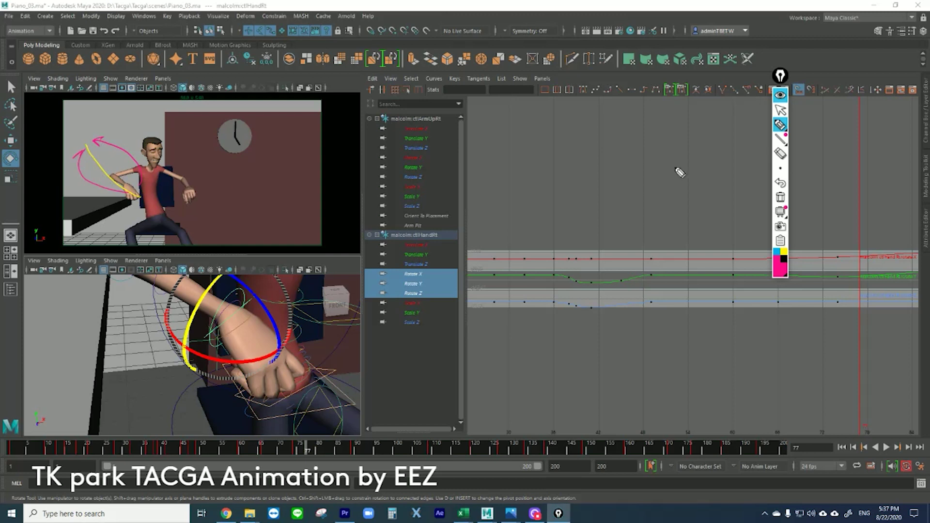
Erase the arm-swing annotations from the camera view and quit Epic Pen
left_click(780, 153)
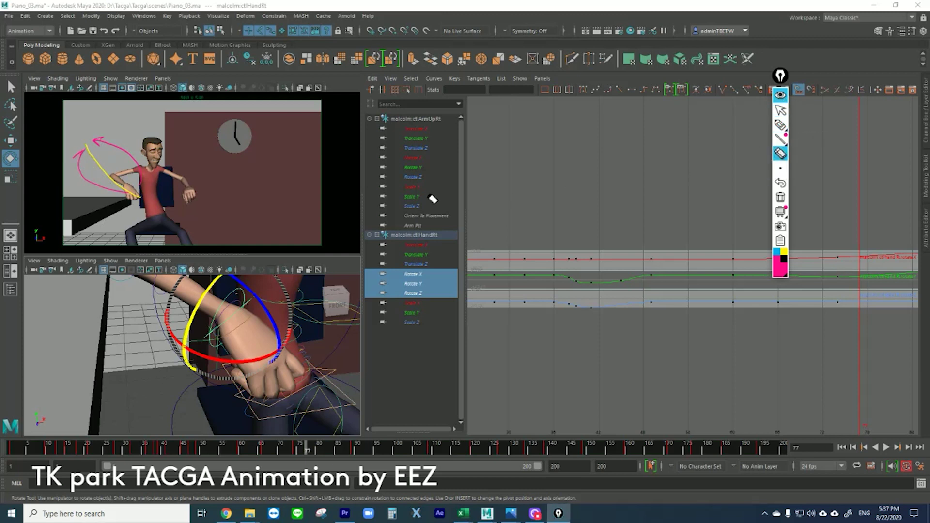
left_click(126, 154)
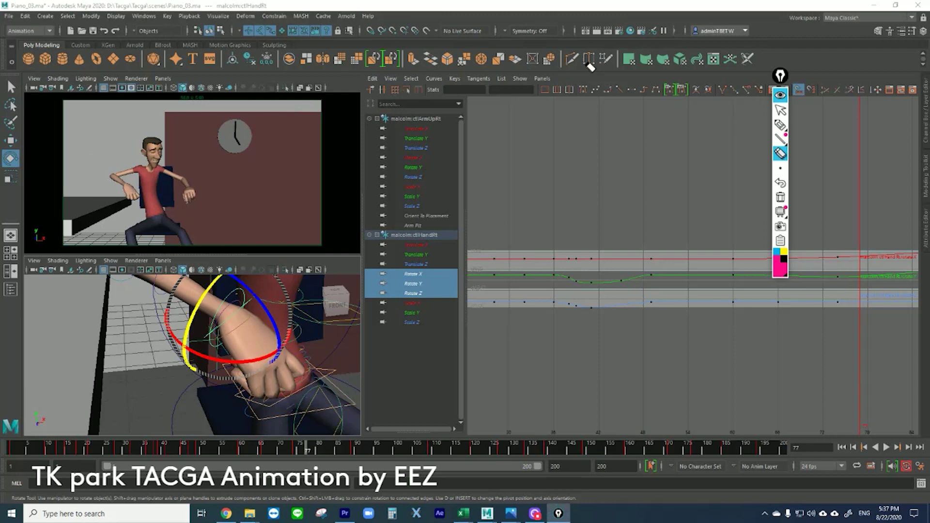
left_click(780, 112)
left_click(780, 241)
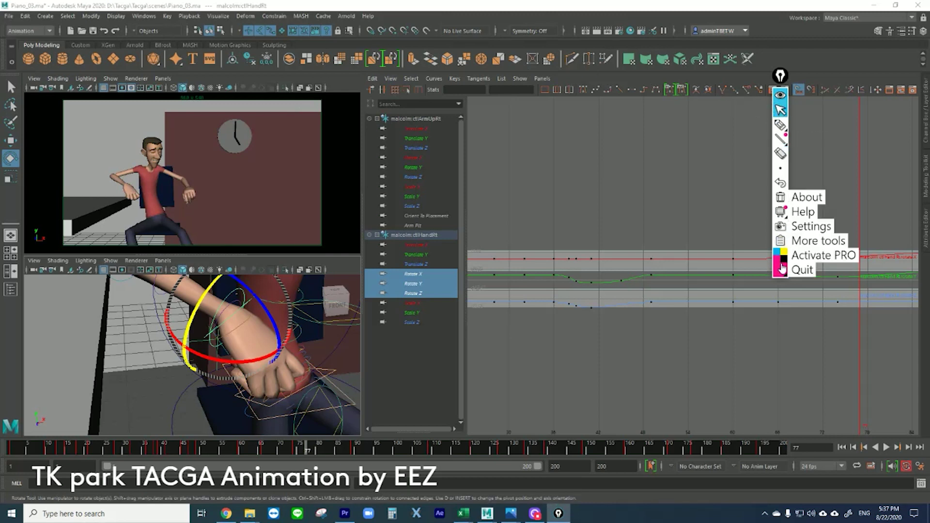
left_click(791, 267)
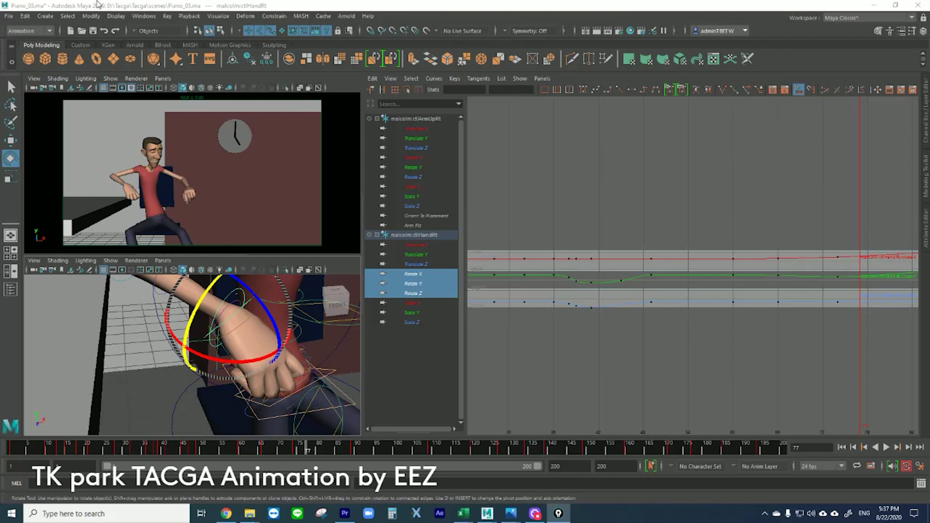
Deselect the hand control, replay the animation and inspect the arm pose at frame 80
left_click(138, 343)
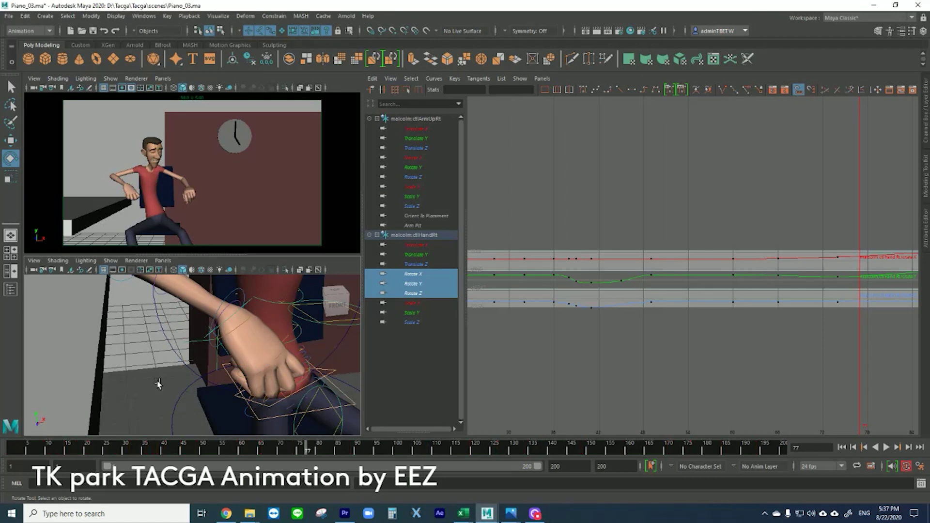
key("alt+v")
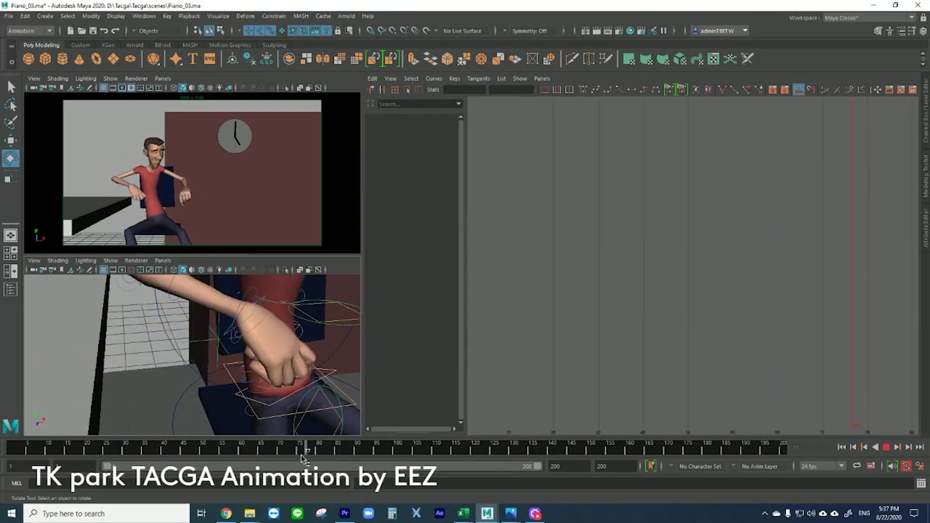
left_click_drag(324, 464, 317, 460)
right_click_drag(285, 401, 241, 363, "alt")
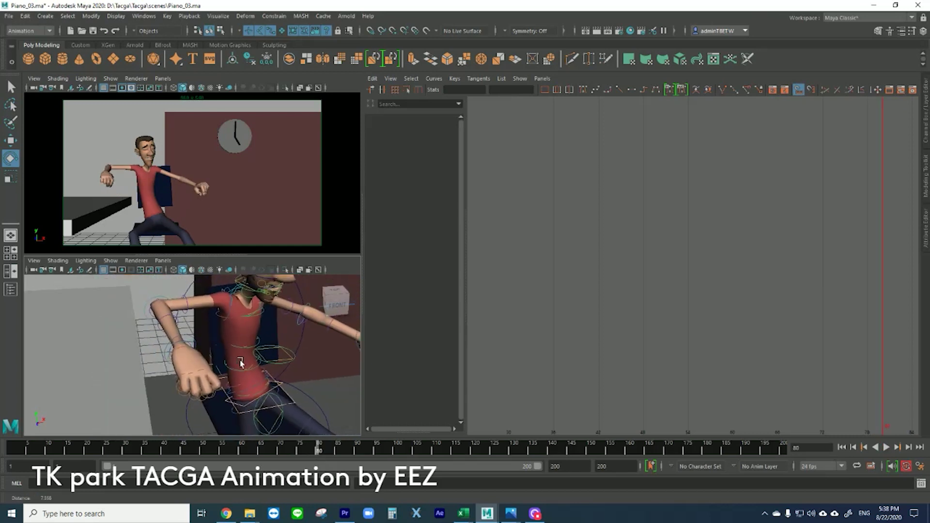
left_click_drag(241, 362, 231, 350, "alt")
Lower the right upper-arm control's Rotate Y key at frame 80 slightly and apply auto tangents to it and the preceding key
left_click(224, 304)
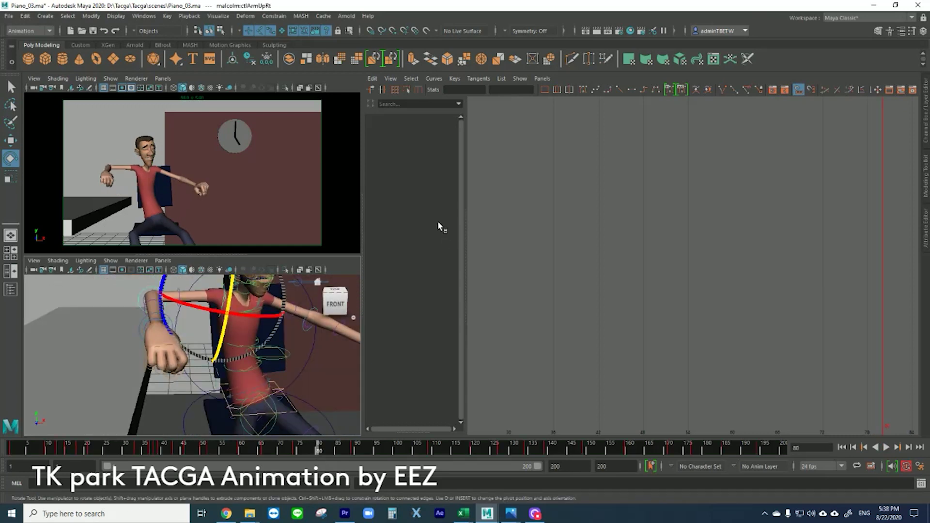
left_click(412, 167)
key("f")
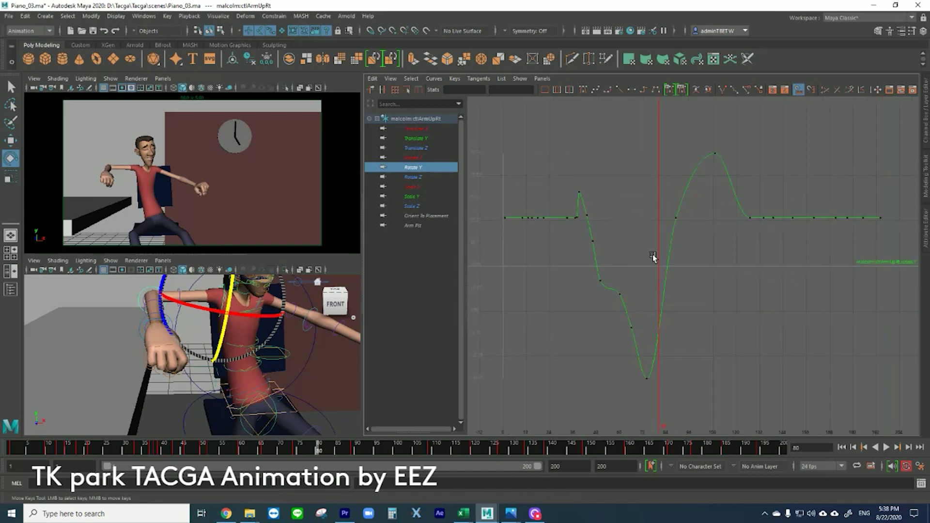
left_click_drag(663, 335, 620, 258)
middle_click_drag(620, 257, 625, 281)
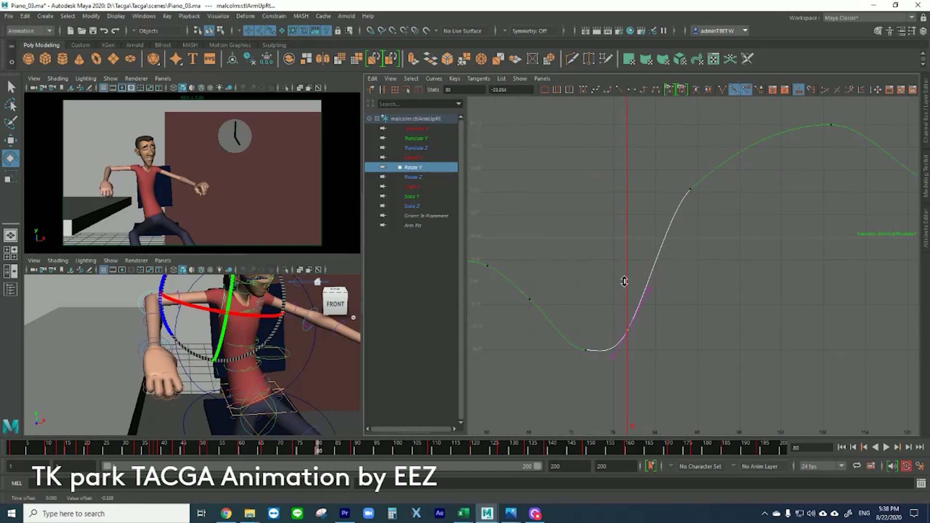
left_click_drag(584, 383, 585, 382)
left_click(583, 90)
mouse_move(317, 453)
left_mouse_down()
mouse_move(288, 449)
mouse_move(358, 452)
mouse_move(281, 451)
mouse_move(320, 452)
left_mouse_up()
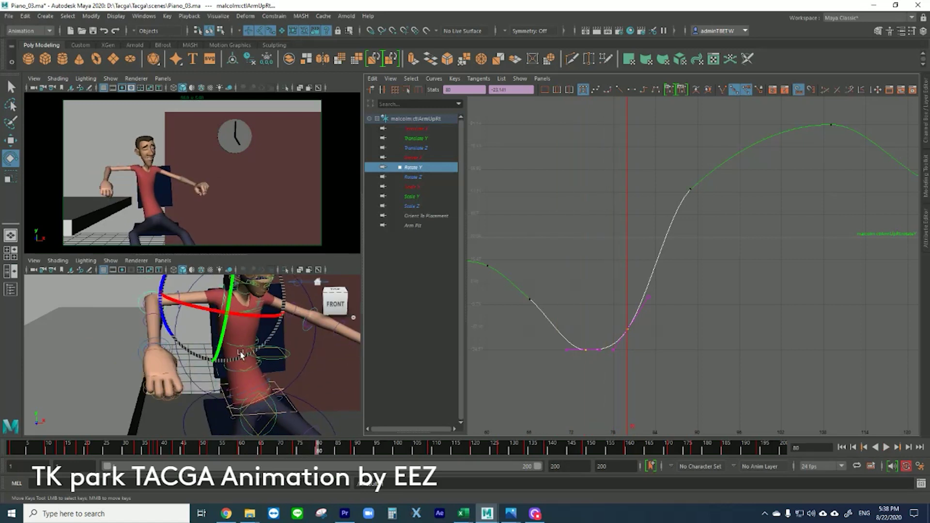
Key the right hand control at frame 80 and raise that key on its Rotate X curve
left_click(158, 342, "shift")
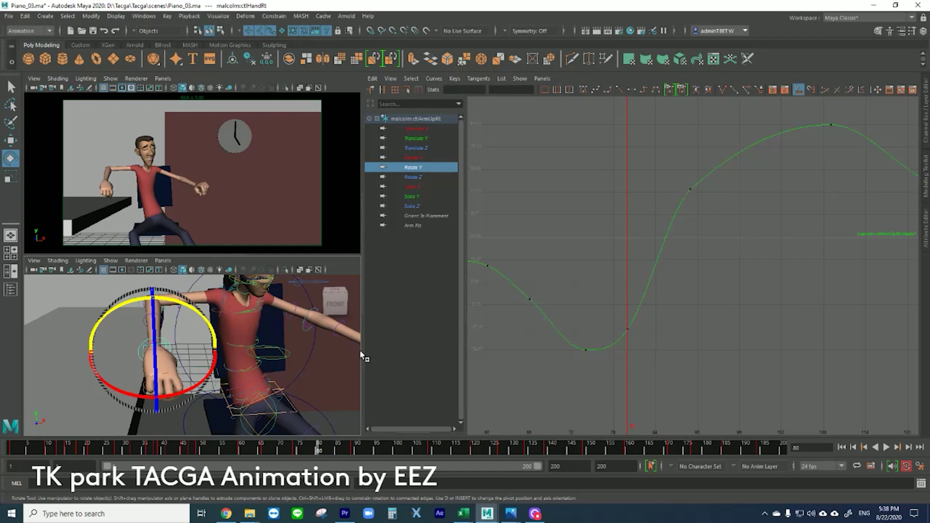
left_click(432, 274)
key("s")
left_click_drag(614, 149, 653, 199)
middle_click_drag(649, 215, 641, 161, "shift")
Adjust the right hand control's Rotate X key at frame 80 and set auto tangents on frame 89 and flat tangents on the following key
middle_click_drag(644, 193, 648, 218, "alt")
left_click(584, 90)
left_click_drag(671, 195, 671, 193)
middle_click_drag(689, 193, 685, 172)
left_click(587, 91)
left_click_drag(826, 160, 845, 196)
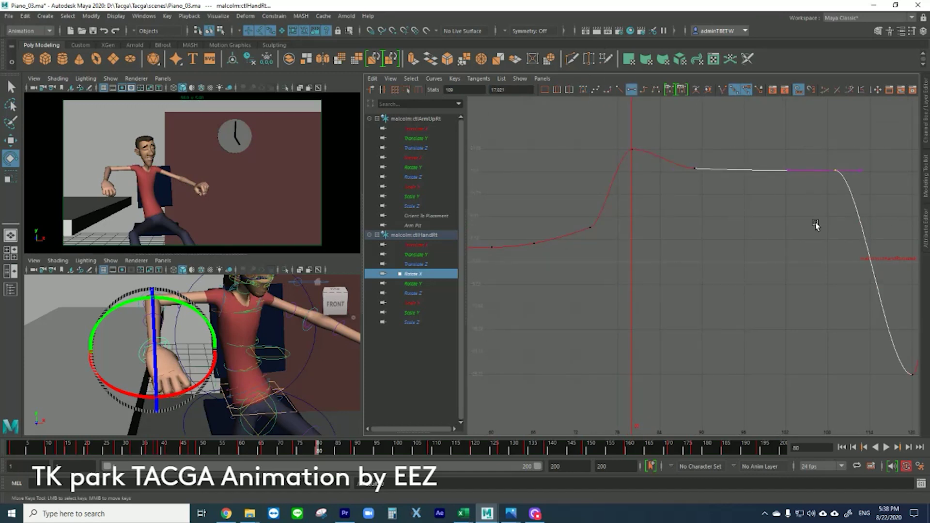
left_click_drag(669, 208, 669, 213)
Go to frame 83, examine the right wrist up close and select the right hand's gimbal control
left_click_drag(276, 451, 329, 454)
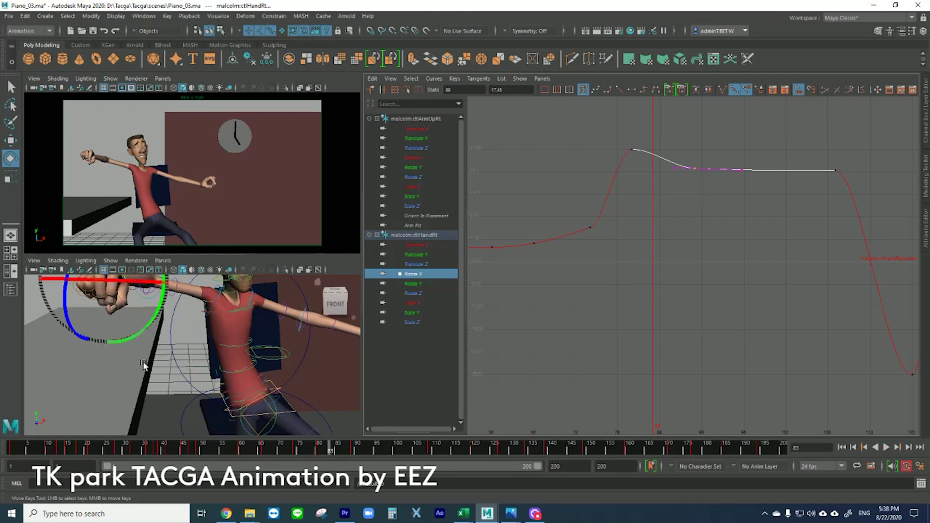
middle_click_drag(144, 362, 161, 412, "alt")
left_click(426, 292, "ctrl")
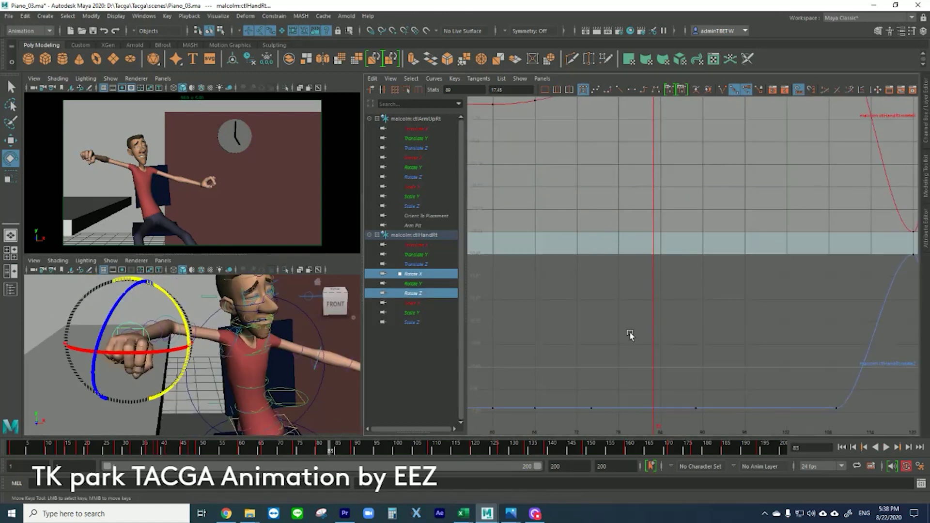
left_click(93, 303)
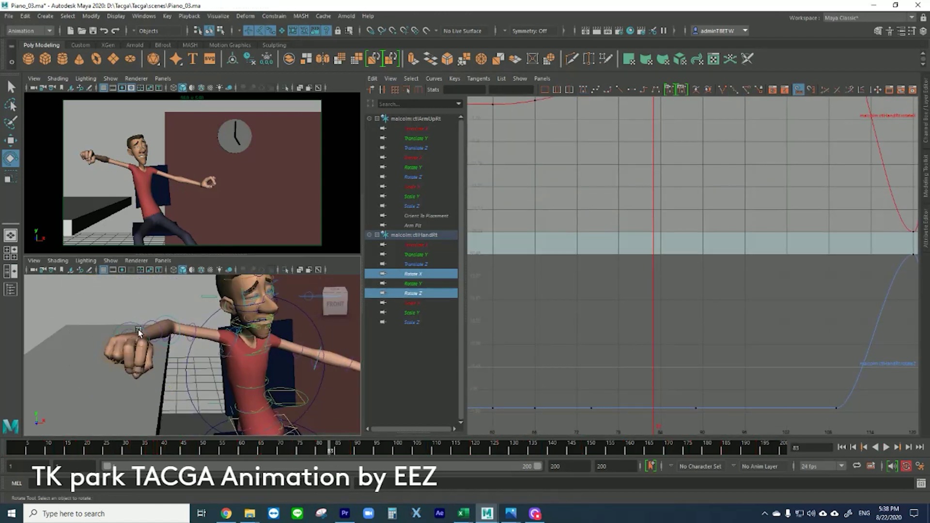
left_click(140, 332)
right_click_drag(127, 313, 164, 318, "alt")
left_click(156, 295)
left_click(76, 299)
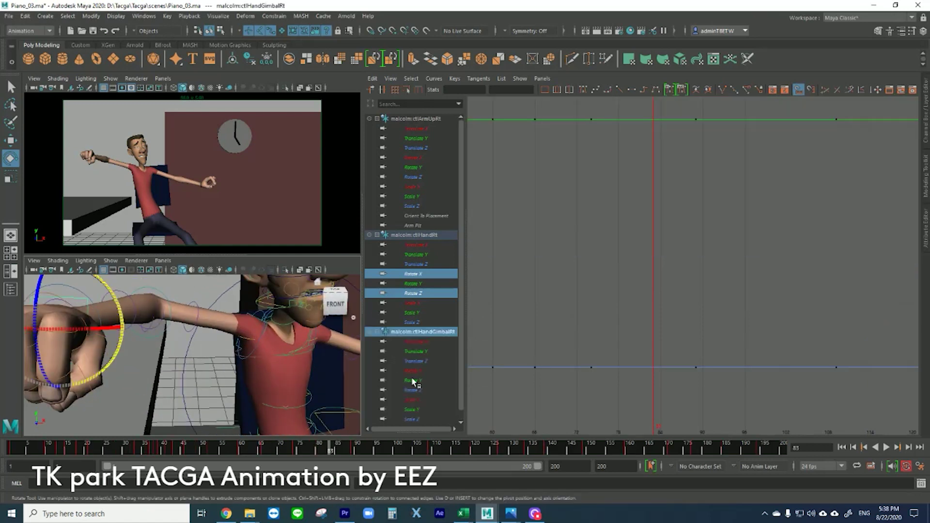
Raise the right hand gimbal control's Rotate Z key at frame 83 to about 32.2 and apply auto tangents to it
left_click(413, 389)
left_click_drag(694, 357, 631, 403)
middle_click_drag(630, 403, 669, 295, "alt")
right_click_drag(671, 271, 677, 312, "alt+shift")
middle_click_drag(677, 329, 670, 154)
left_click(584, 92)
middle_click_drag(689, 223, 690, 229)
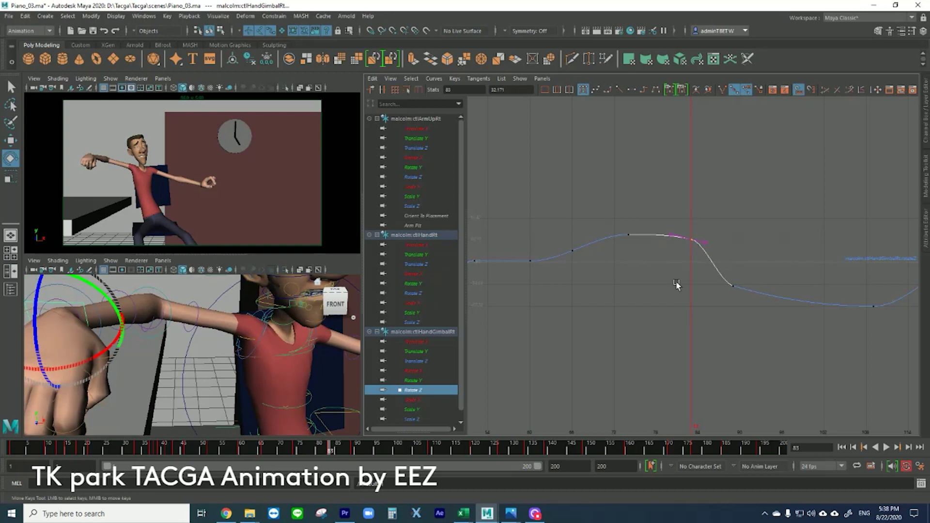
Raise the right hand control's Rotate Y key at frame 83 and apply auto tangents to it and its neighbouring keys
left_click(189, 316)
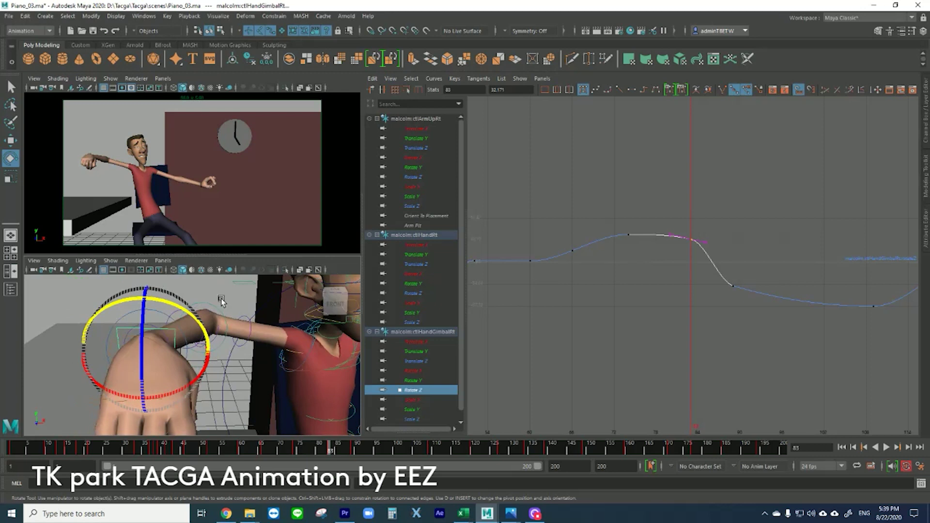
key("f")
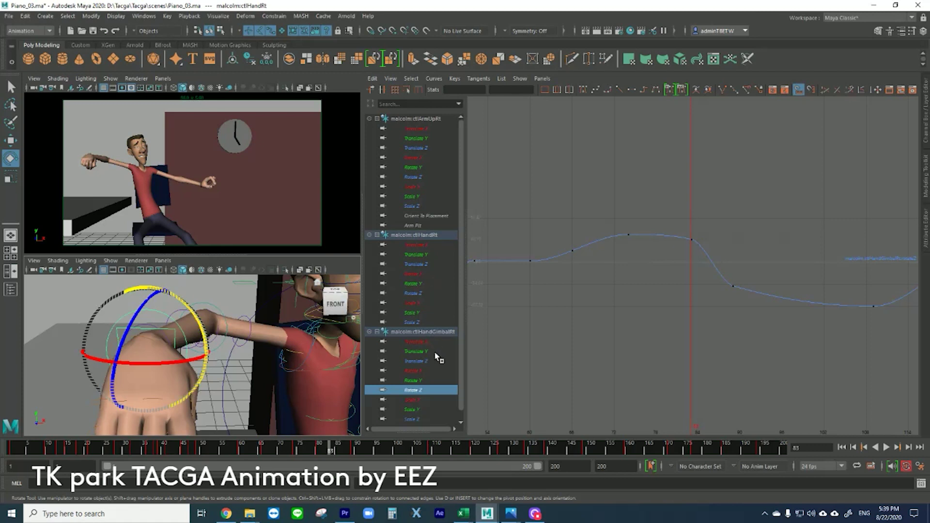
left_click(419, 333)
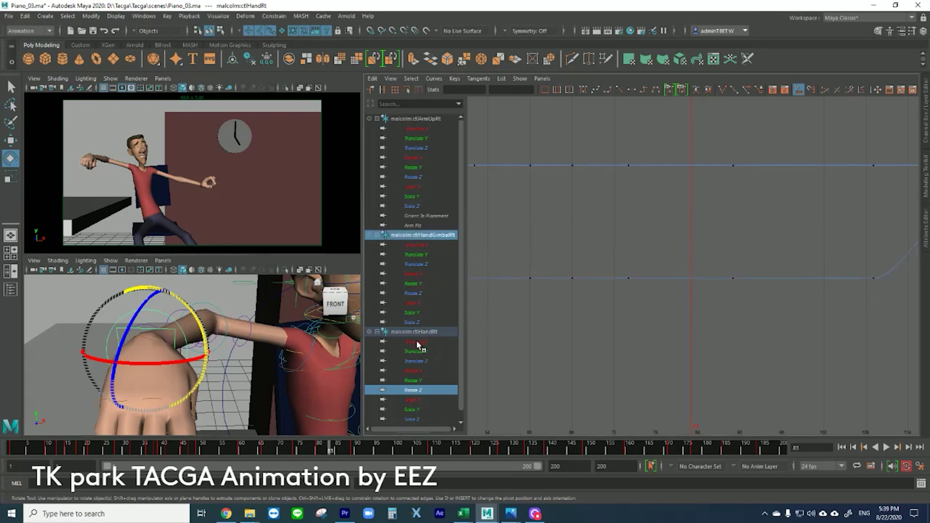
left_click(426, 380)
left_click(733, 219)
mouse_move(684, 278)
middle_mouse_down()
mouse_move(683, 257)
mouse_move(683, 267)
middle_mouse_up()
left_click_drag(599, 285, 601, 285)
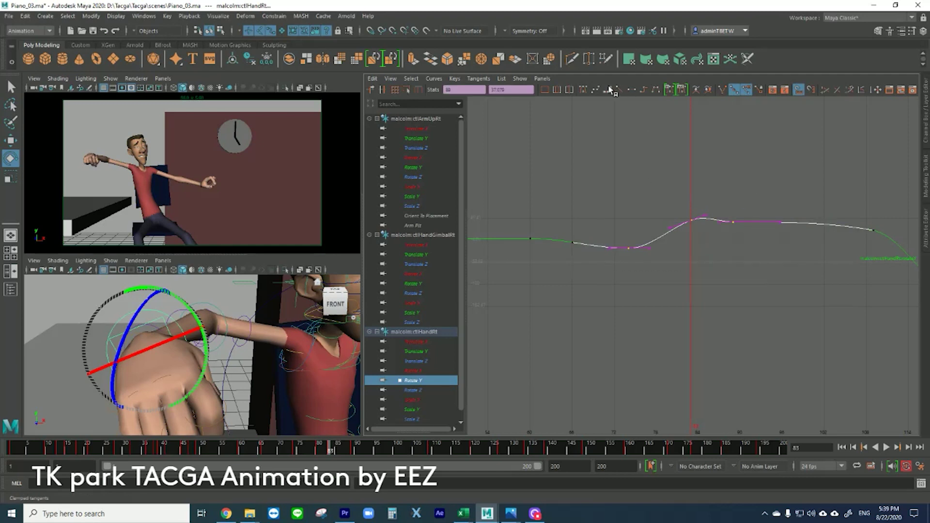
middle_click_drag(626, 183, 599, 144, "alt")
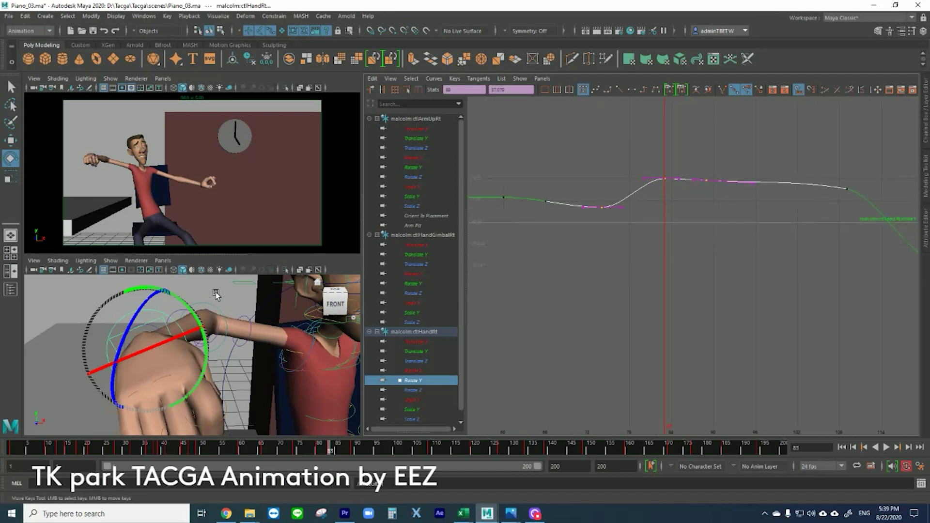
Lower the right upper-arm control's Rotate Y key at frame 80 to about -27.3 and replay the arm swing
left_click(216, 294)
left_click_drag(194, 324, 268, 349, "alt")
left_click(287, 337)
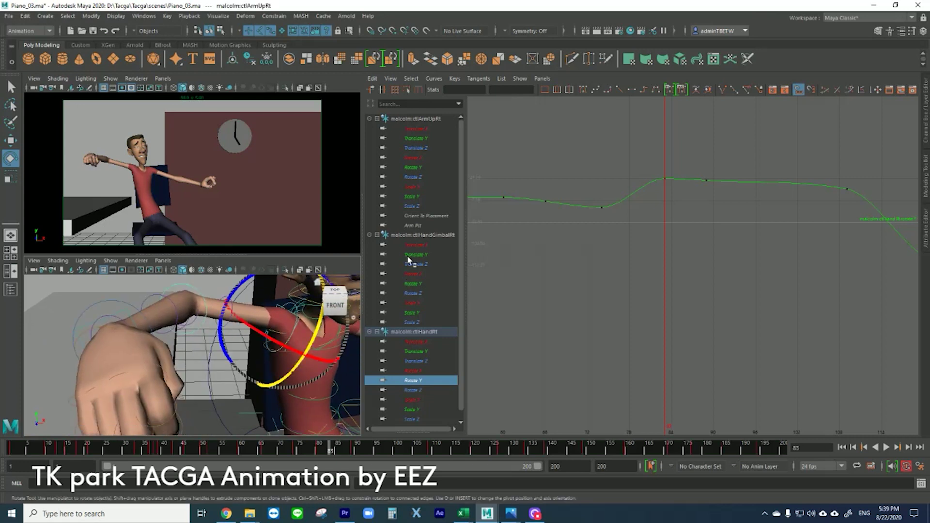
left_click(428, 167)
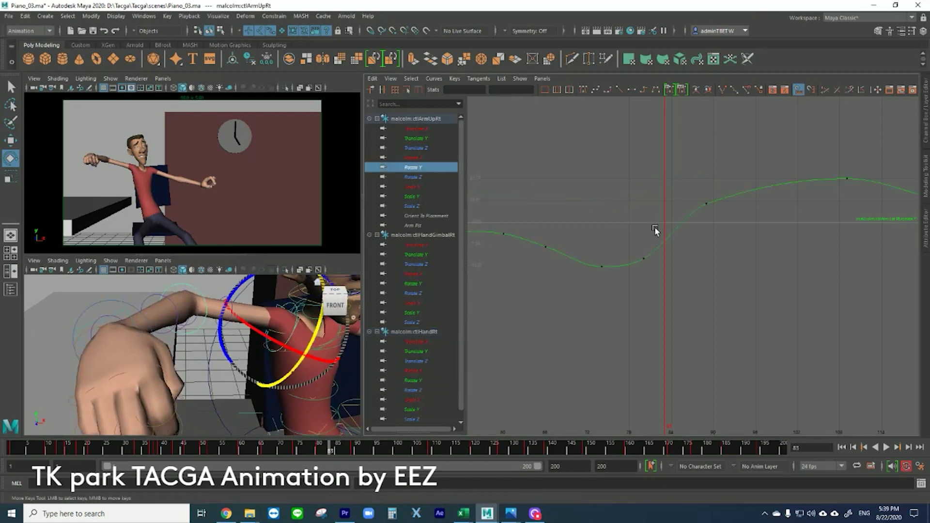
left_click(654, 265)
middle_click_drag(662, 289, 665, 297)
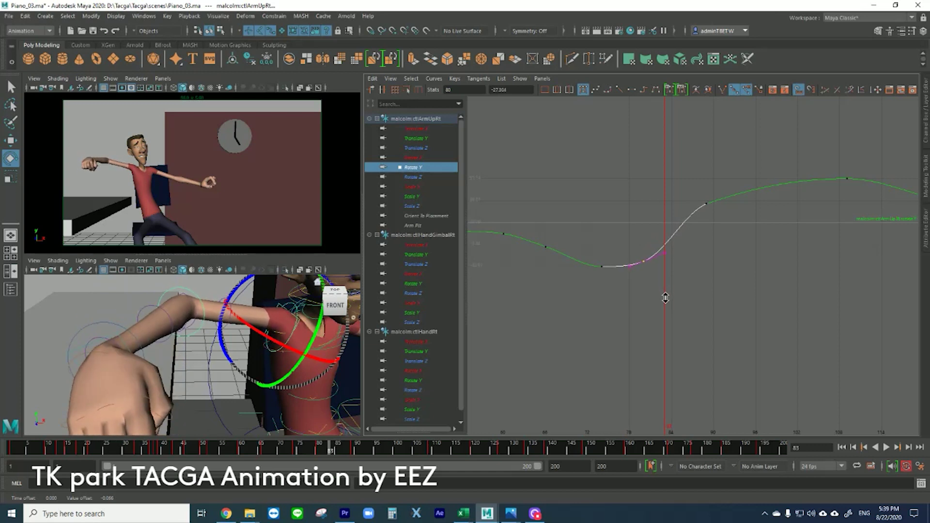
left_click_drag(226, 452, 334, 453)
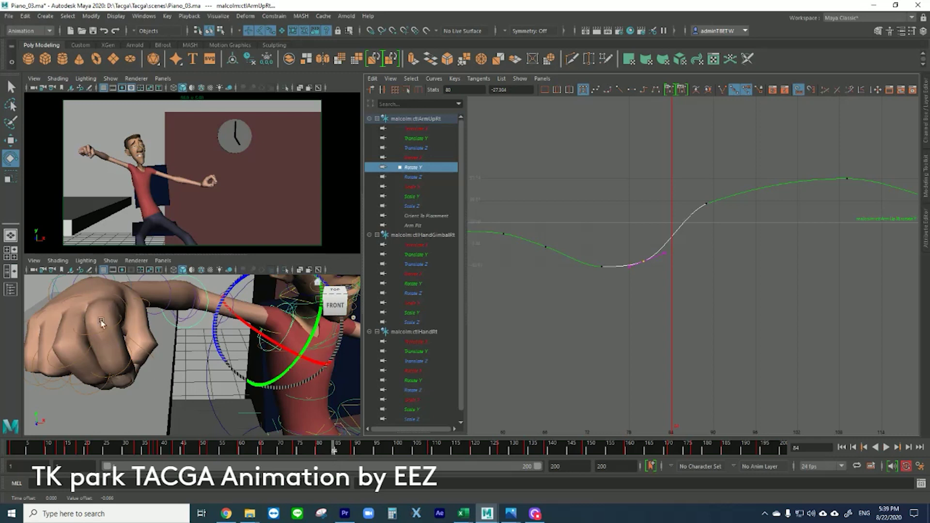
key("alt+v")
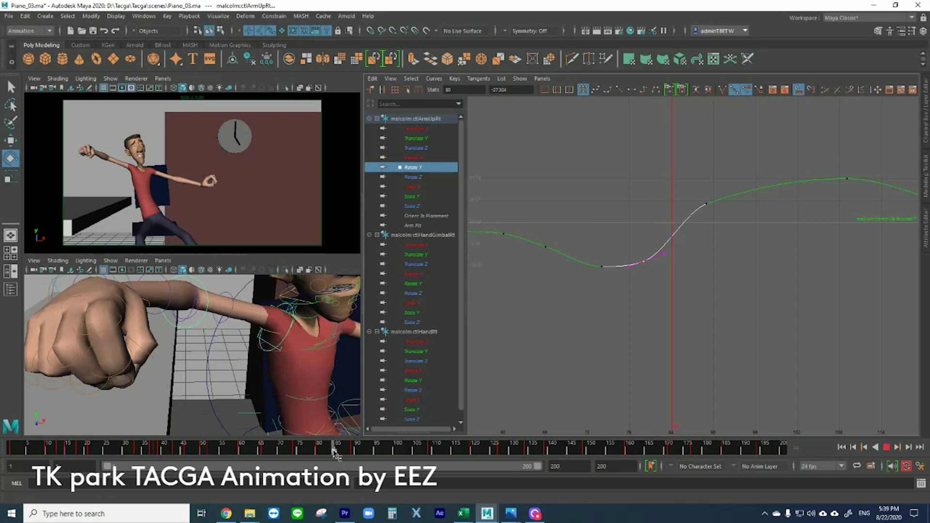
Key the right hand gimbal control at frame 70 and lower that key on its Rotate Z curve
left_click_drag(342, 454, 280, 465)
middle_click_drag(312, 421, 251, 372, "alt")
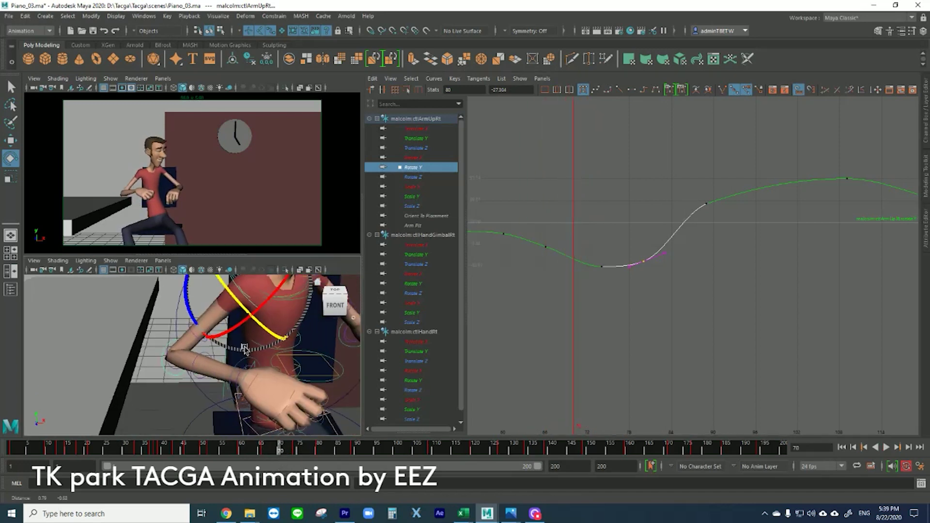
left_click(254, 376)
left_click(246, 375)
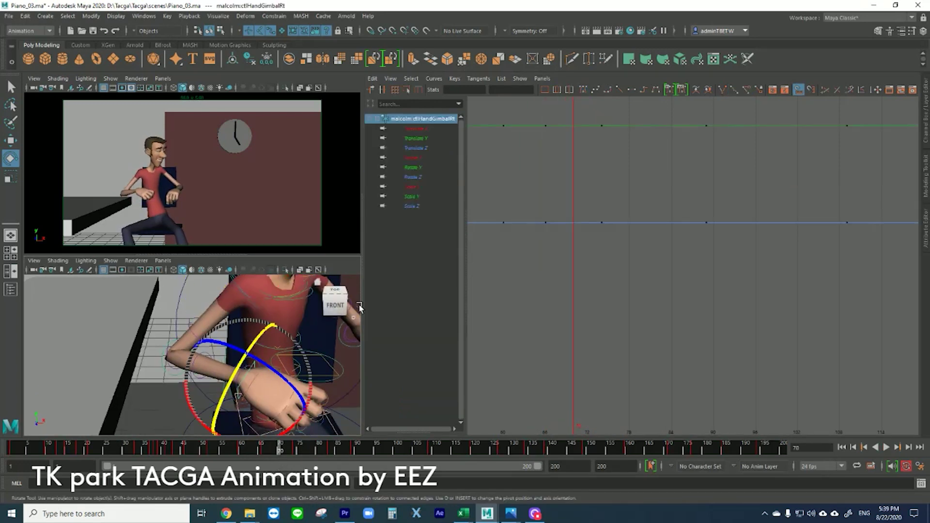
left_click(419, 178)
left_click_drag(580, 180, 557, 215)
middle_click_drag(581, 244, 583, 280, "shift")
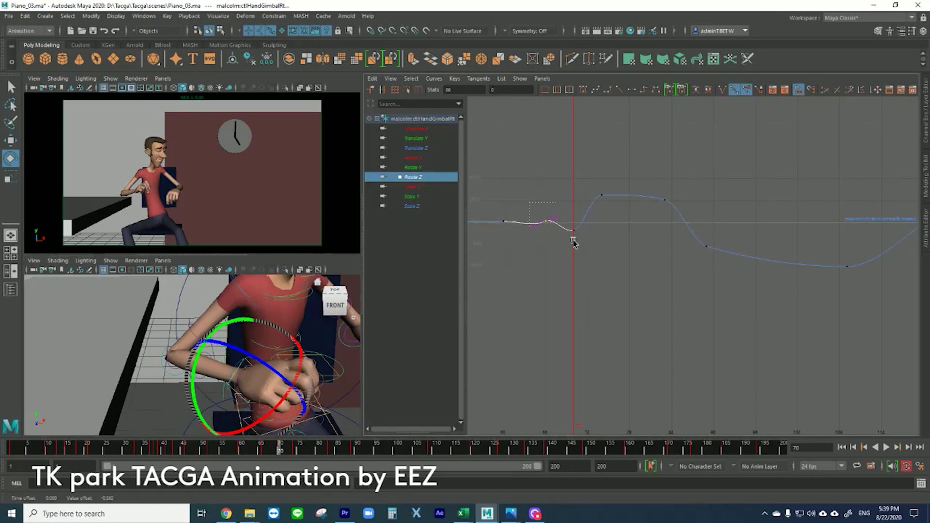
Apply auto tangents to the gimbal's Rotate Z keys at frames 66 and 70, adjust them slightly and replay
left_click_drag(573, 241, 584, 255)
left_click(583, 91)
middle_click_drag(556, 191, 556, 195, "shift")
key("alt+v")
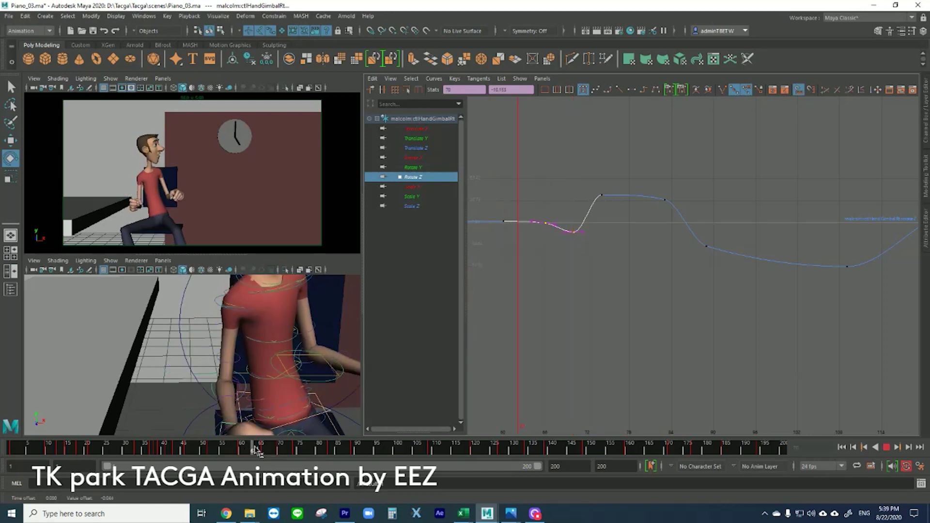
Key the gimbal's Rotate Z at frame 79, raise it with a flat tangent, and apply auto tangents to the frame 83 key
left_click_drag(283, 449, 315, 446)
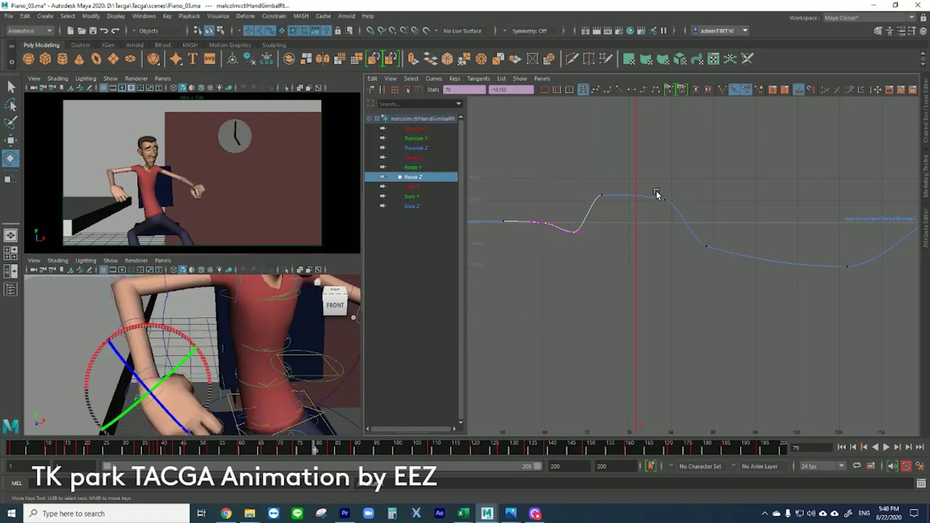
left_click(636, 196)
middle_click_drag(634, 215, 634, 207)
left_click(632, 89)
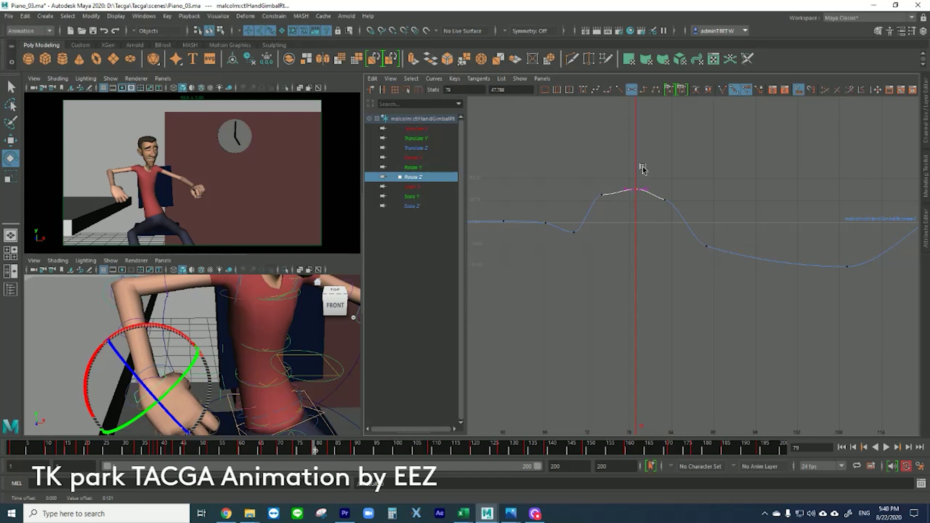
left_click_drag(642, 170, 593, 202)
middle_click_drag(683, 174, 645, 165, "alt")
left_click_drag(645, 167, 614, 204)
left_click(583, 90)
Shift the gimbal's Rotate Z keys at frames 83 and 89 later to frames 86 and 91, checking the hand motion
left_click_drag(316, 452, 334, 454)
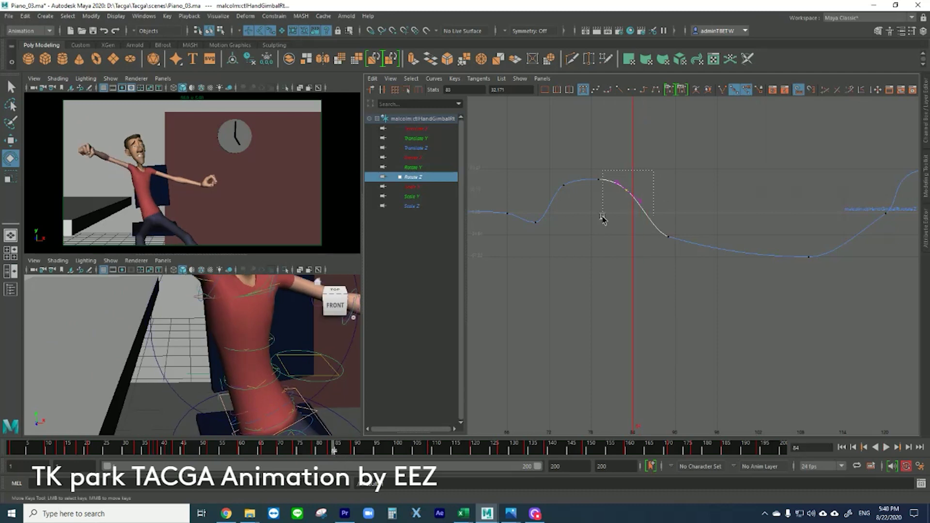
middle_click_drag(618, 228, 625, 228, "shift")
middle_click_drag(651, 279, 605, 294, "alt")
left_click_drag(332, 452, 351, 437)
left_click_drag(669, 161, 579, 295)
middle_click_drag(580, 299, 600, 298, "shift")
middle_click_drag(515, 380, 516, 371, "alt")
mouse_move(296, 452)
left_mouse_down()
mouse_move(406, 452)
mouse_move(274, 453)
mouse_move(364, 463)
mouse_move(296, 469)
mouse_move(357, 475)
mouse_move(290, 447)
mouse_move(334, 449)
mouse_move(277, 453)
mouse_move(311, 448)
left_mouse_up()
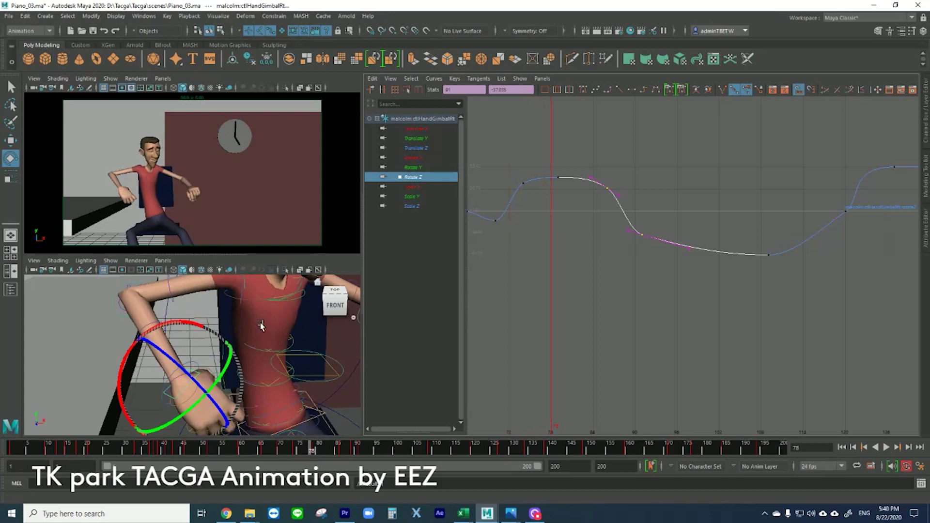
middle_click_drag(258, 290, 234, 324, "alt")
left_click_drag(267, 371, 237, 359, "alt")
left_click(212, 325)
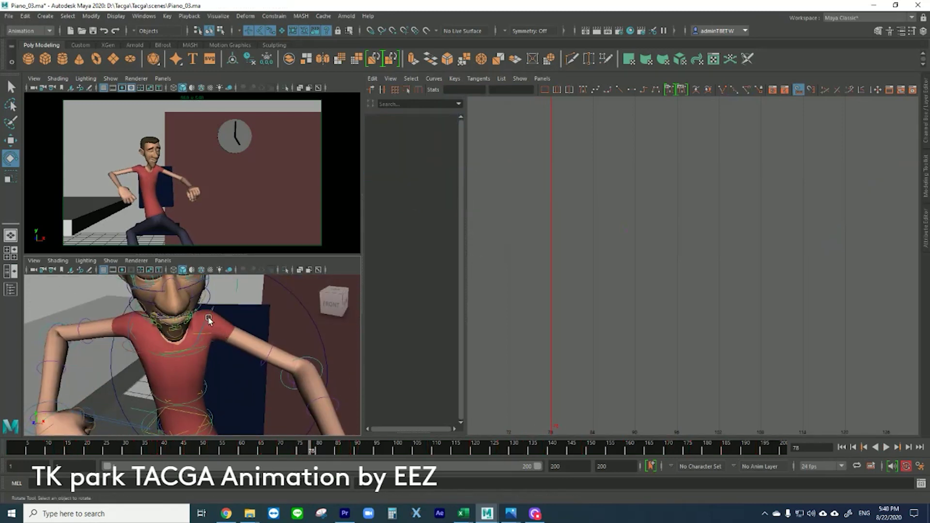
left_click(208, 319)
left_click(424, 169)
key("f")
middle_click_drag(649, 292, 566, 278, "alt")
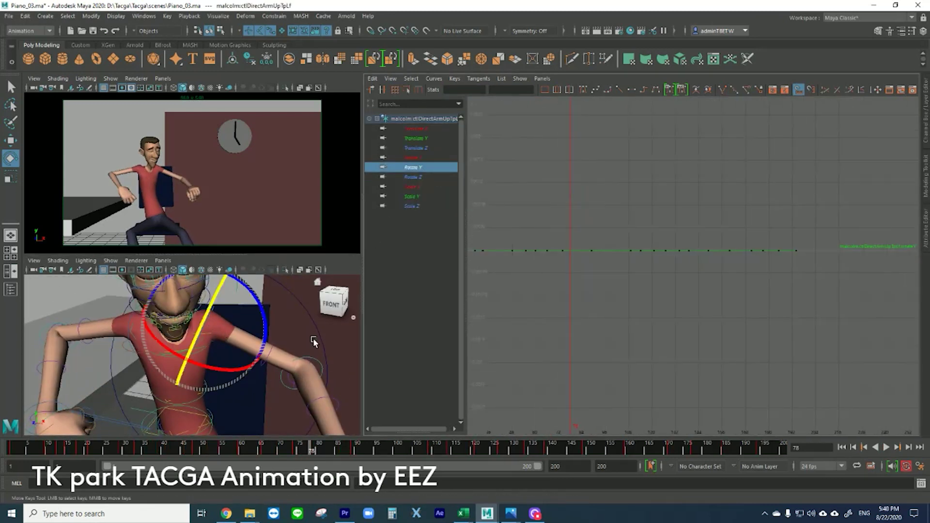
Key the left upper-arm control at frame 78 and lower that key on its Rotate Y curve
left_click_drag(291, 345, 239, 339, "alt")
left_click(229, 296)
left_click(196, 304)
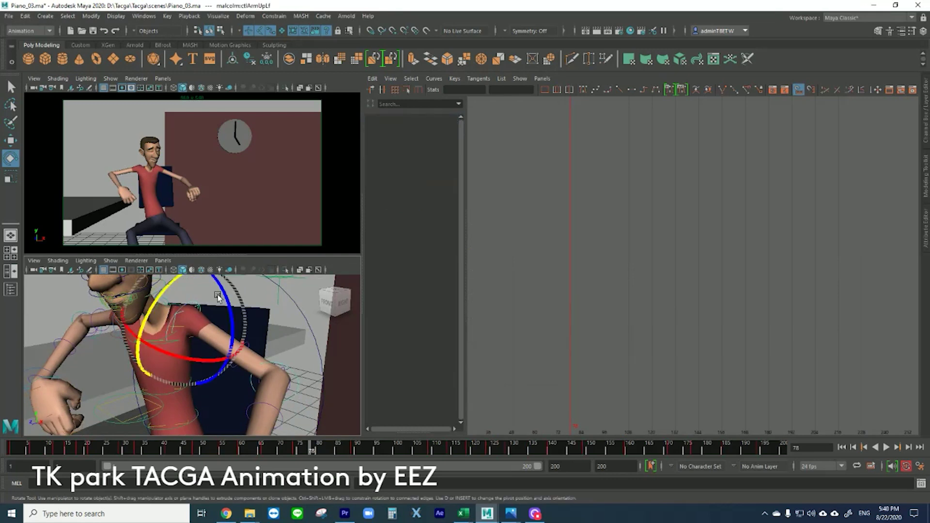
mouse_move(626, 280)
right_mouse_down("alt")
mouse_move(625, 262)
mouse_move(650, 264)
mouse_move(639, 252)
right_mouse_up("alt")
left_click(296, 450)
left_click_drag(298, 450, 311, 451)
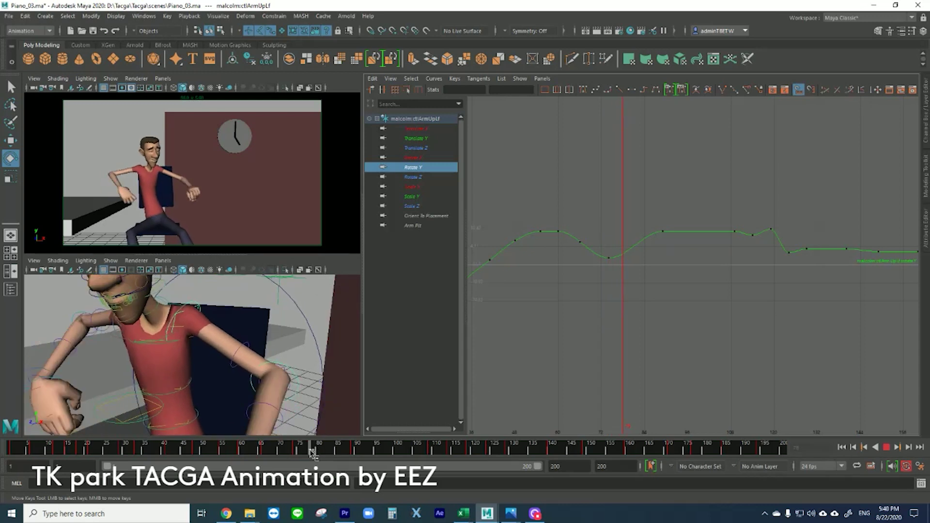
middle_click_drag(627, 243, 626, 290)
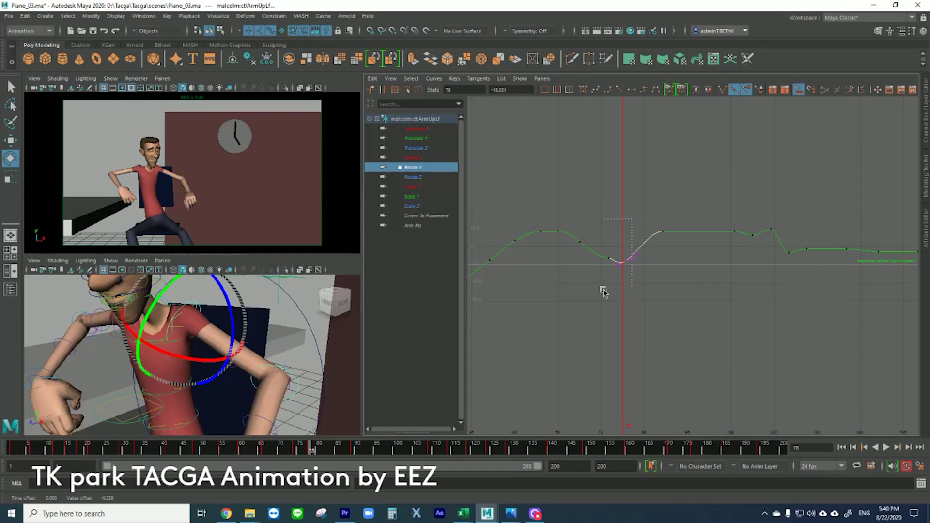
Apply auto tangents to the left upper arm's Rotate Y keys at frames 66, 74 and 78 and replay
left_click_drag(604, 291, 602, 292)
left_click(584, 90)
middle_click_drag(593, 206, 589, 197, "alt")
middle_click_drag(593, 251, 583, 241, "alt")
left_click_drag(582, 199, 570, 120)
left_click(585, 90)
middle_click_drag(591, 217, 585, 200, "alt")
key("alt+v")
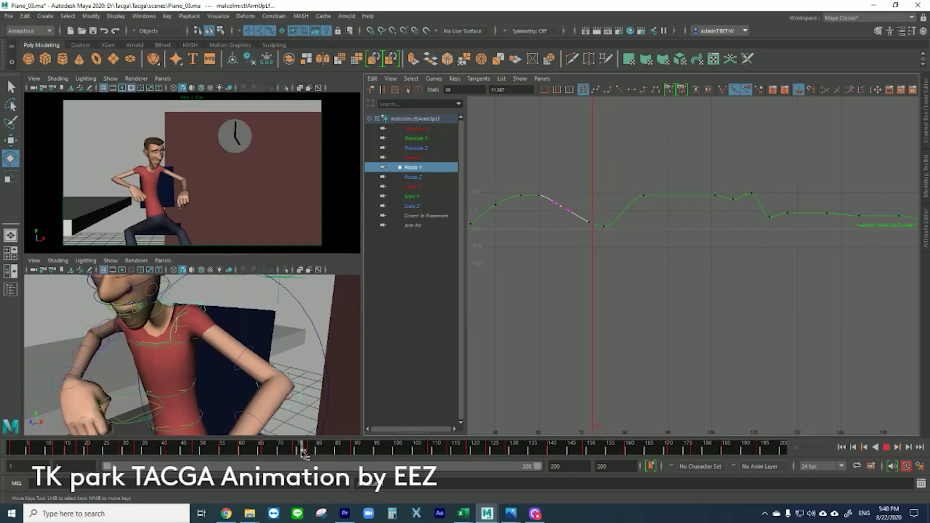
Raise the left upper arm's Rotate Y curve on the rise after frame 78 and smooth the edited keys with auto tangents
left_click(339, 445)
middle_click_drag(618, 241, 621, 230)
left_click_drag(602, 249, 601, 248)
left_click(584, 90)
left_click_drag(638, 158, 609, 207)
middle_click_drag(622, 208, 624, 204)
middle_click_drag(632, 246, 619, 227, "alt")
Apply auto tangents to the left upper arm's Rotate Y keys around frame 78 and shift the keys after it one frame later
left_click_drag(582, 169, 660, 216)
left_click(584, 90)
middle_click_drag(679, 154, 644, 154, "alt")
left_click_drag(292, 451, 327, 458)
key("alt+v")
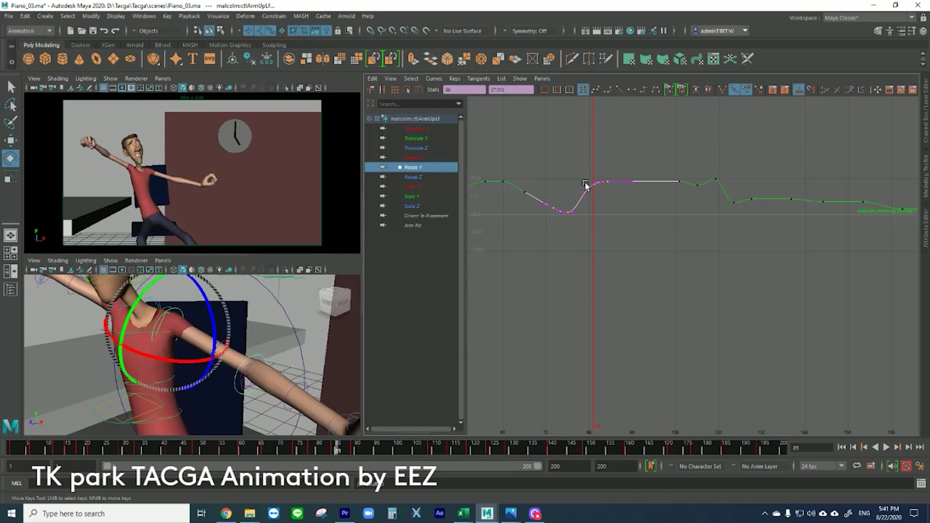
middle_click_drag(577, 200, 594, 200)
left_click_drag(567, 199, 557, 182)
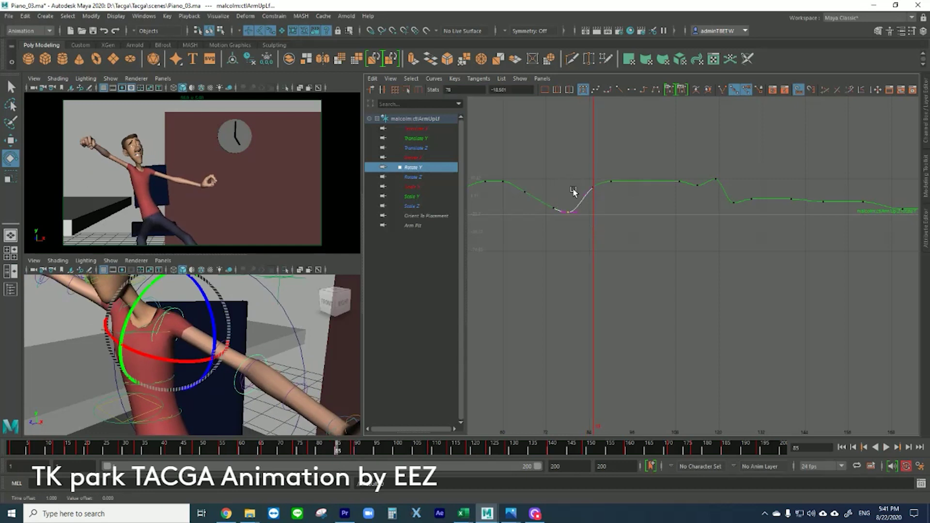
Replay the whole animation from frame 1 and review the left arm's swing from an adjusted view
left_click_drag(235, 360, 267, 375, "alt")
key("alt+v")
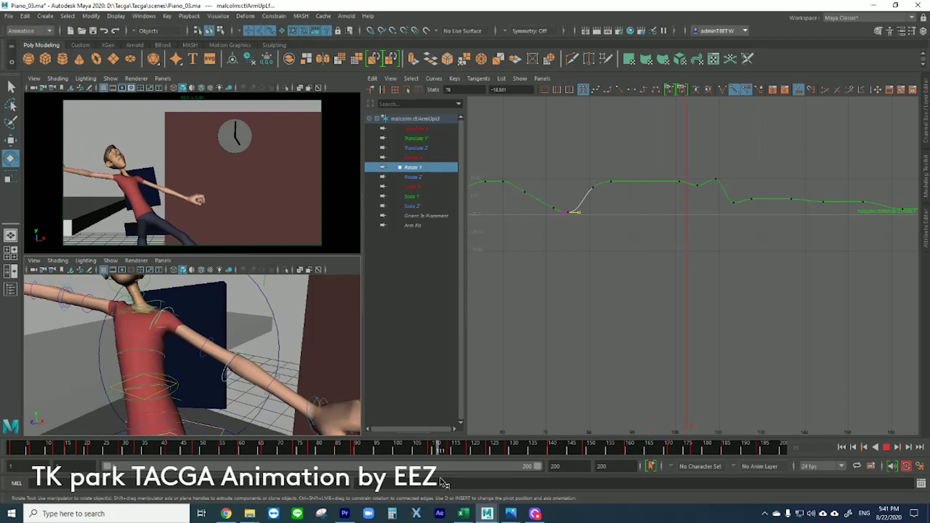
mouse_move(502, 490)
left_mouse_down()
mouse_move(288, 465)
mouse_move(316, 466)
left_mouse_up()
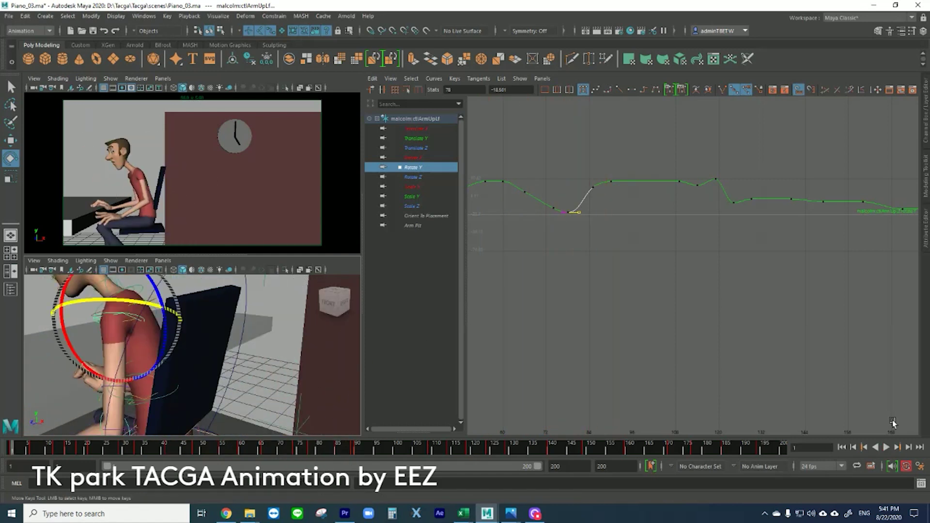
key("alt+v")
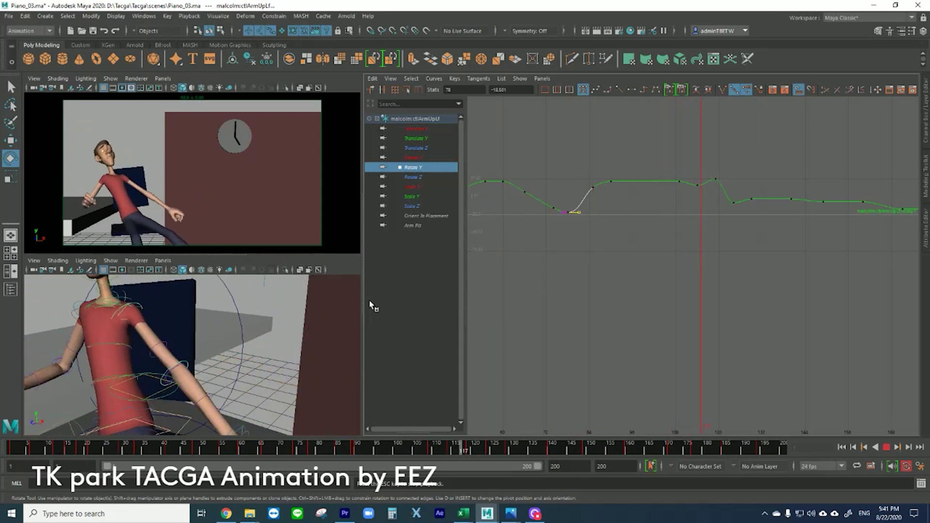
Stop the playback and save the scene as a new version named Piano_04ma.ma in the scenes folder
key("alt+v")
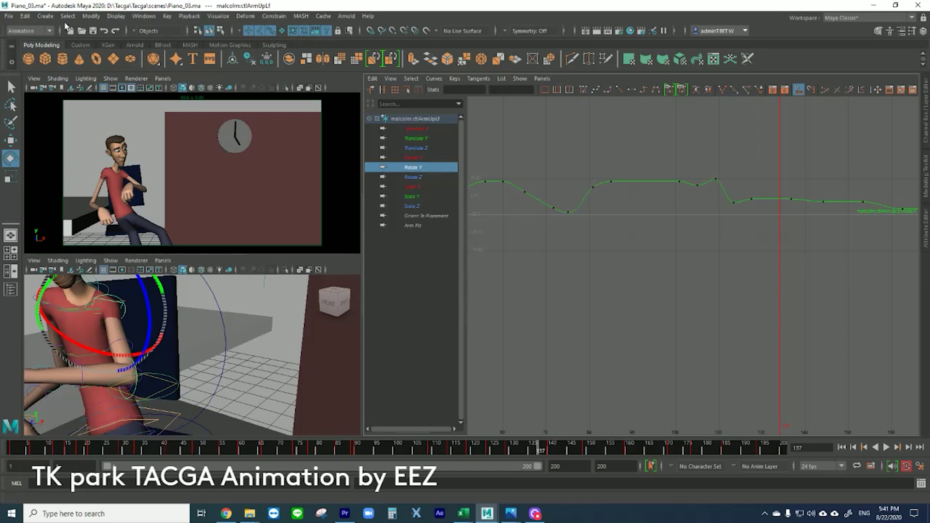
left_click(9, 16)
left_click(34, 67)
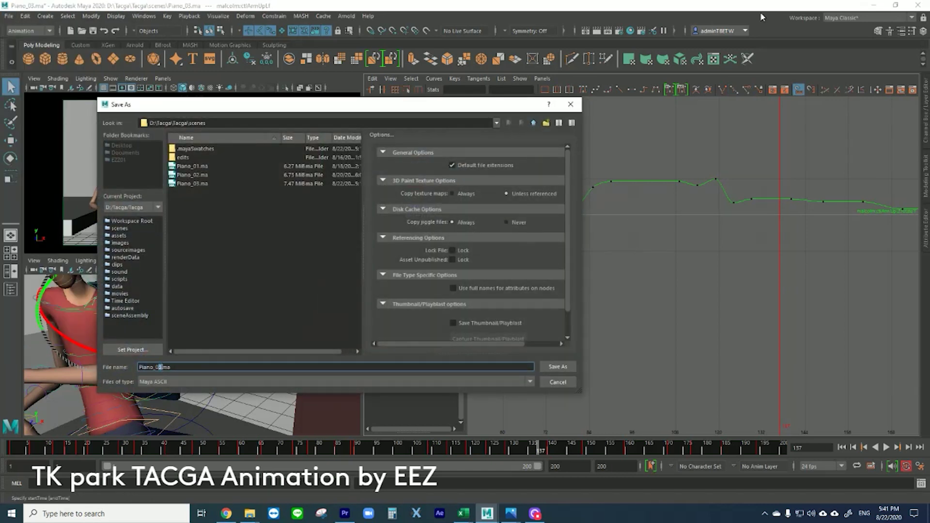
left_click(548, 367)
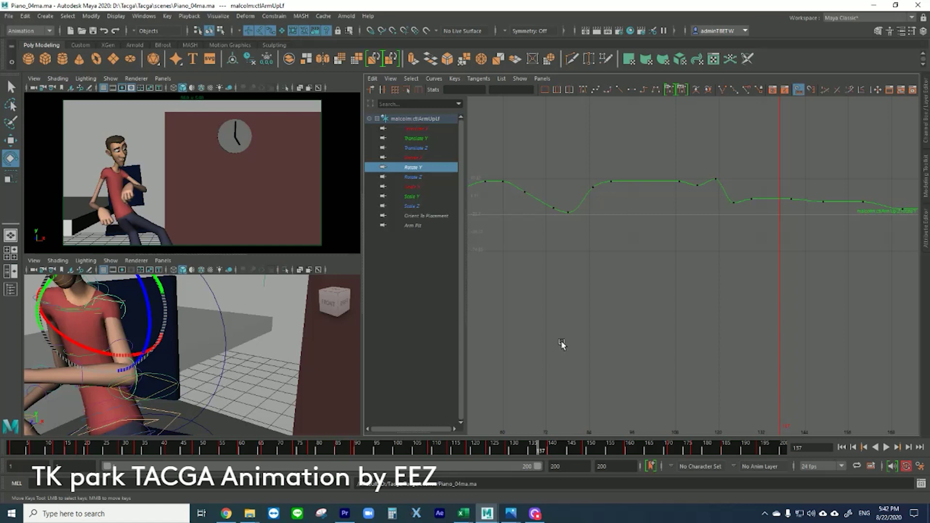
Show all animation curves of the left upper arm control together in the Graph Editor and examine their keys over the full frame range
left_click_drag(675, 353, 674, 355, "alt")
right_click_drag(674, 355, 644, 353, "alt")
left_click(415, 119)
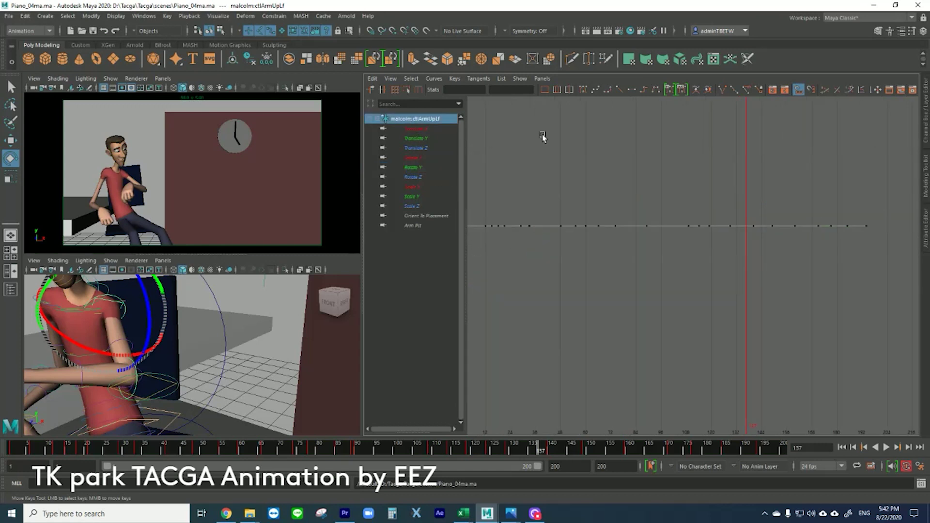
right_click_drag(664, 260, 640, 267, "alt")
middle_click_drag(640, 266, 640, 300, "alt")
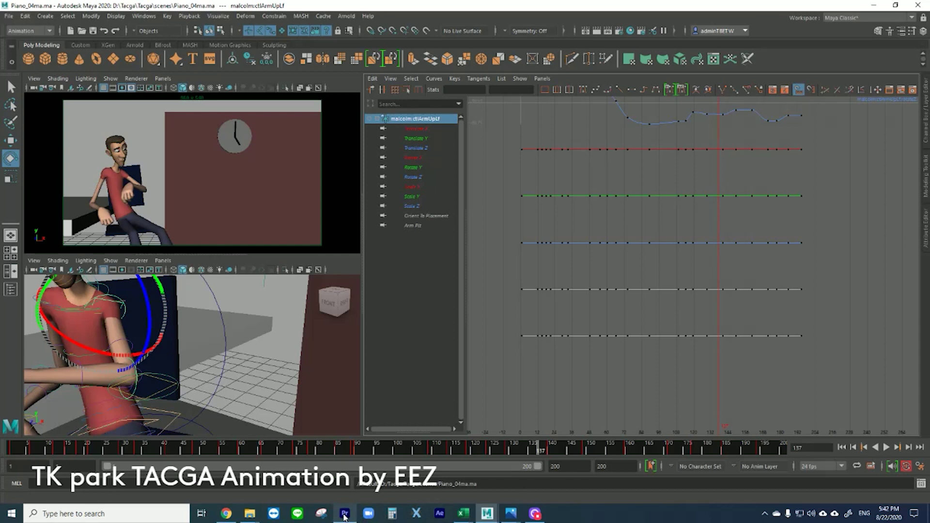
mouse_move(345, 513)
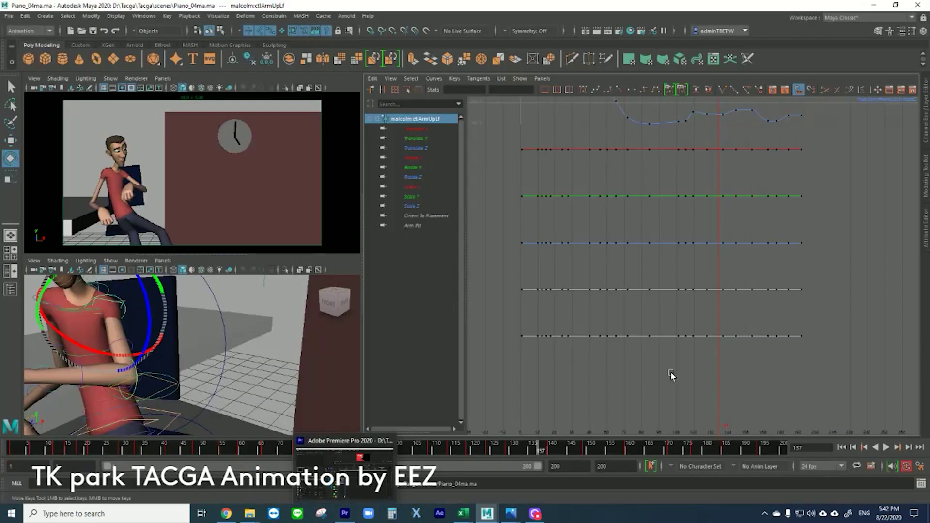